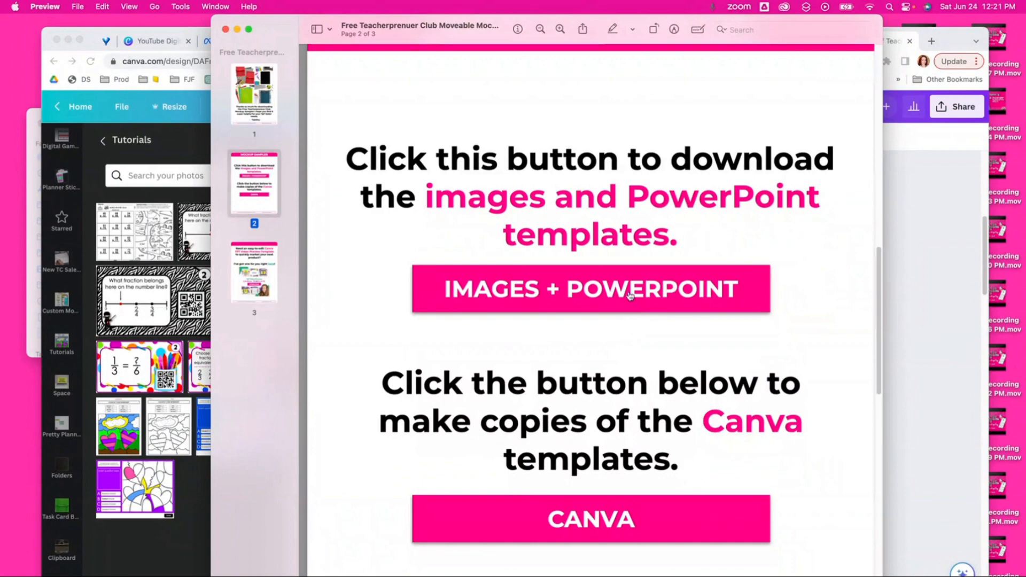
Open the PDF's images and PowerPoint templates link in Google Chrome.
click(631, 295)
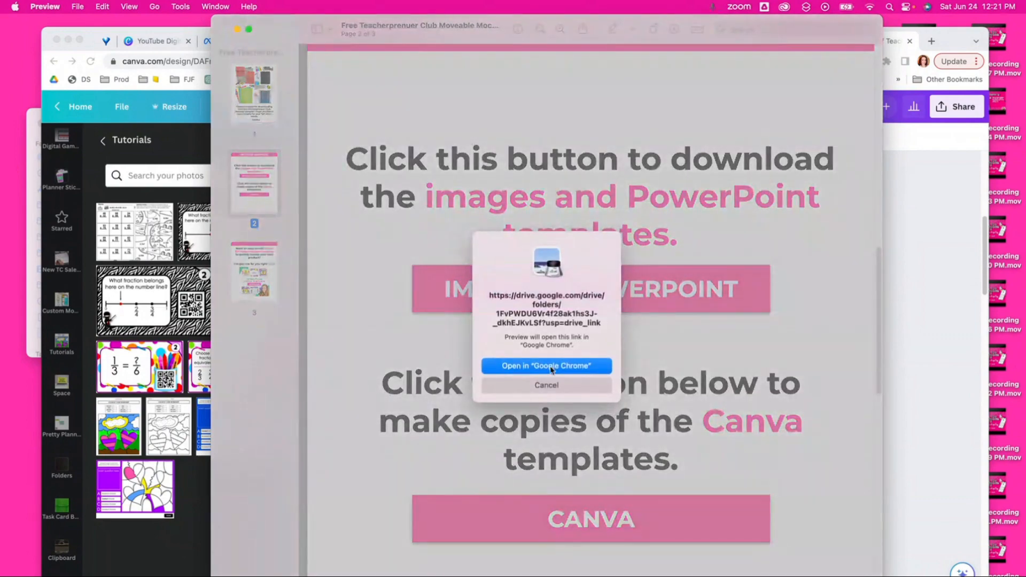
click(547, 366)
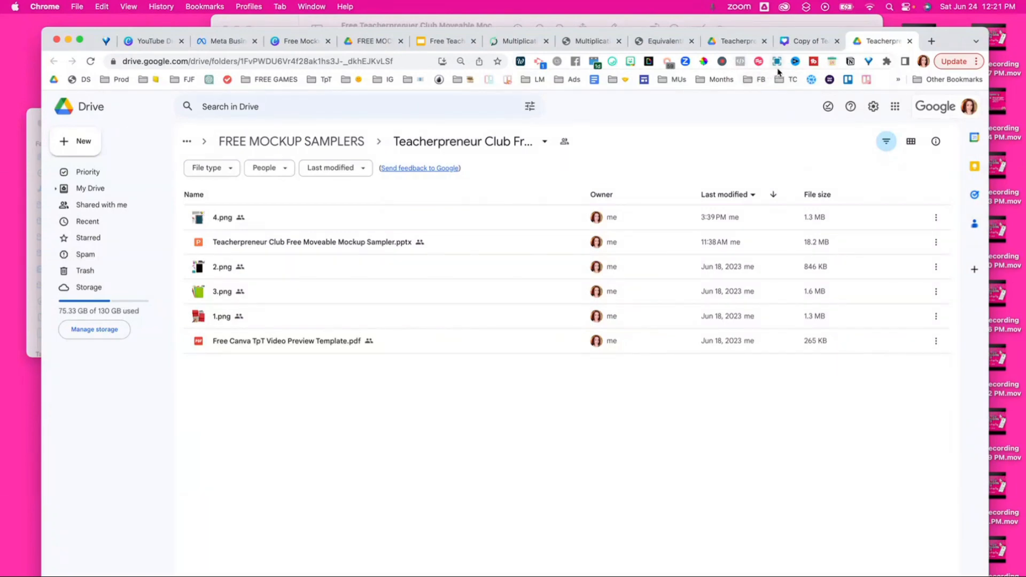
Return to the sampler PDF, open its Canva templates link in Google Chrome, and create a copy of the shared template.
click(773, 18)
scroll(567, 483, down, 2)
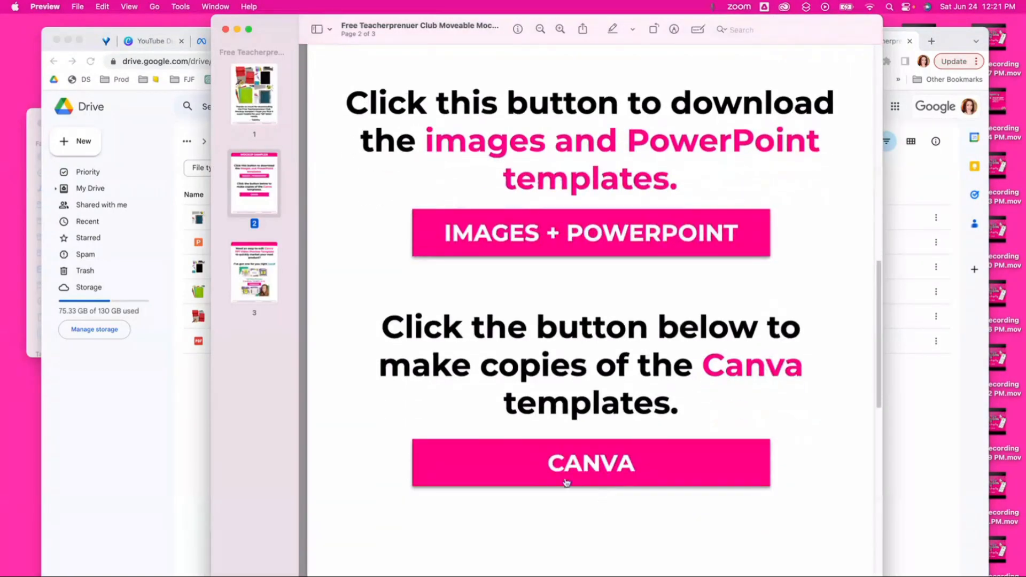
click(598, 470)
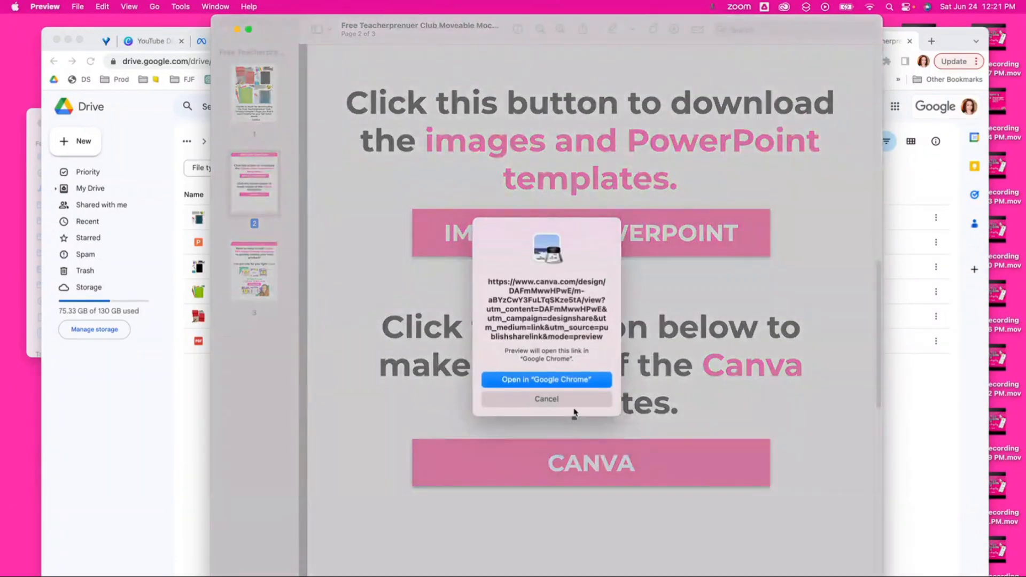
click(563, 380)
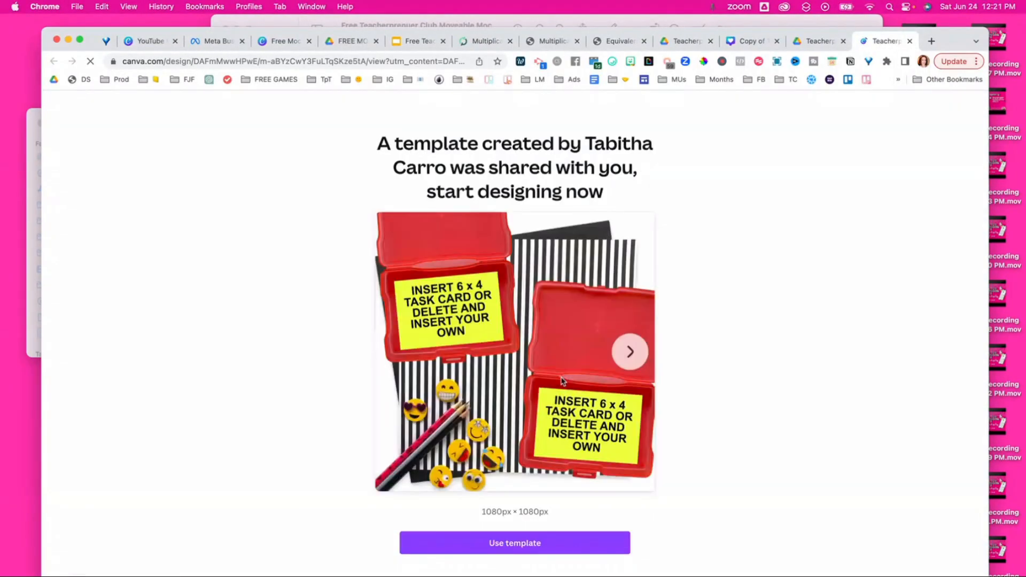
click(509, 544)
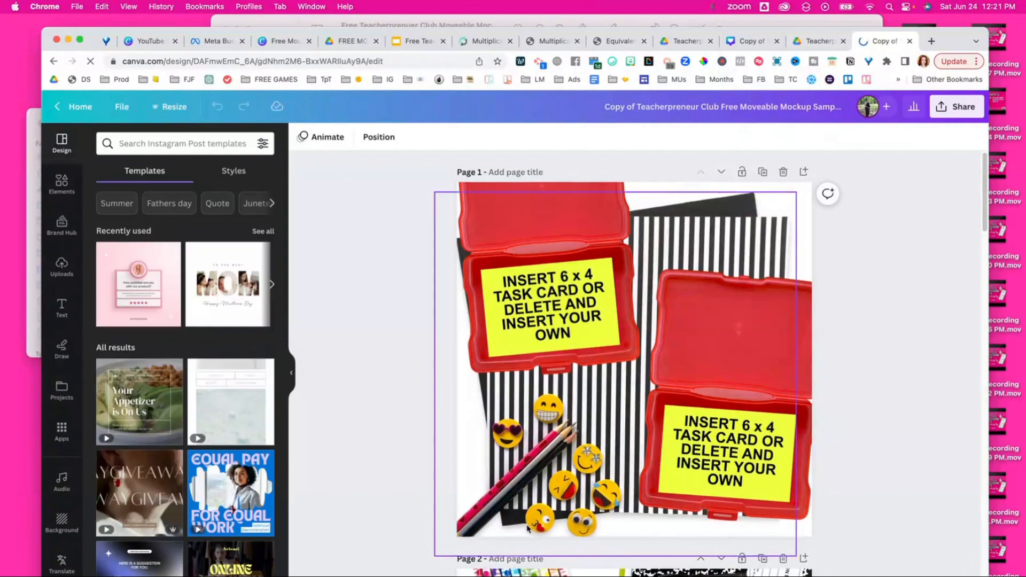
Look through the mockup template pages and examine the 6 x 4 task card placeholders on page 1.
scroll(527, 528, down, 12)
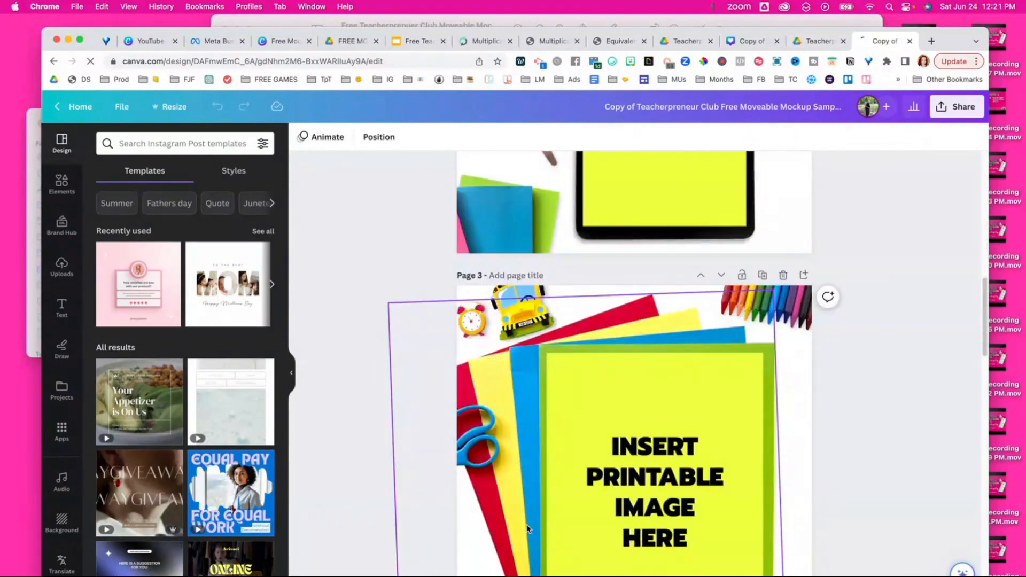
scroll(527, 524, up, 15)
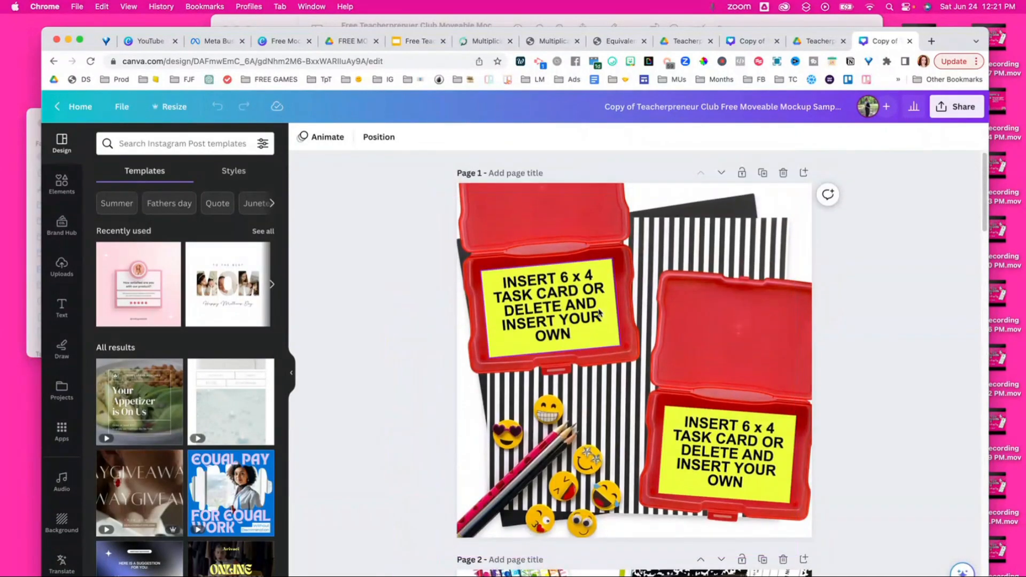
click(556, 293)
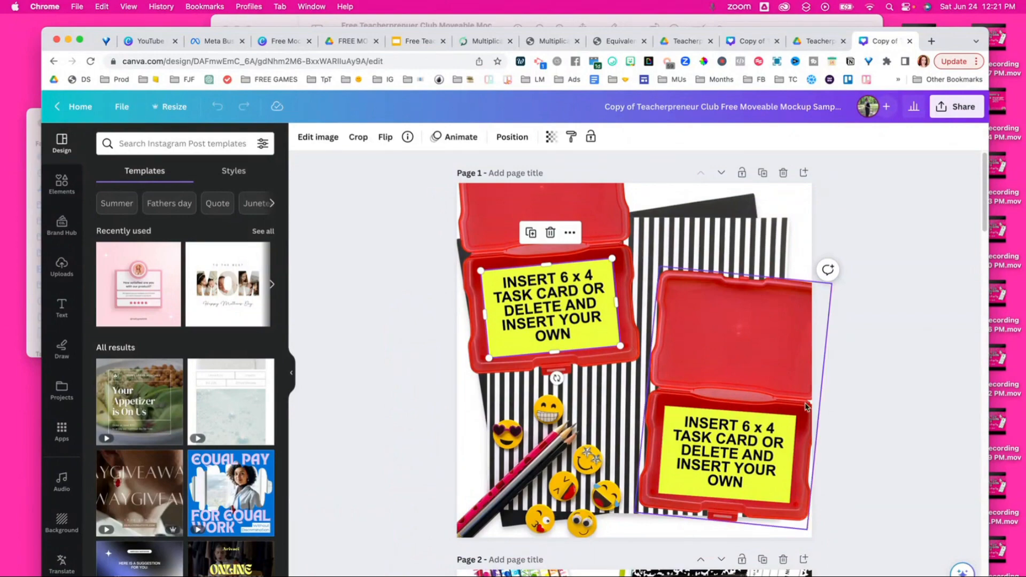
scroll(795, 502, down, 3)
scroll(795, 502, up, 3)
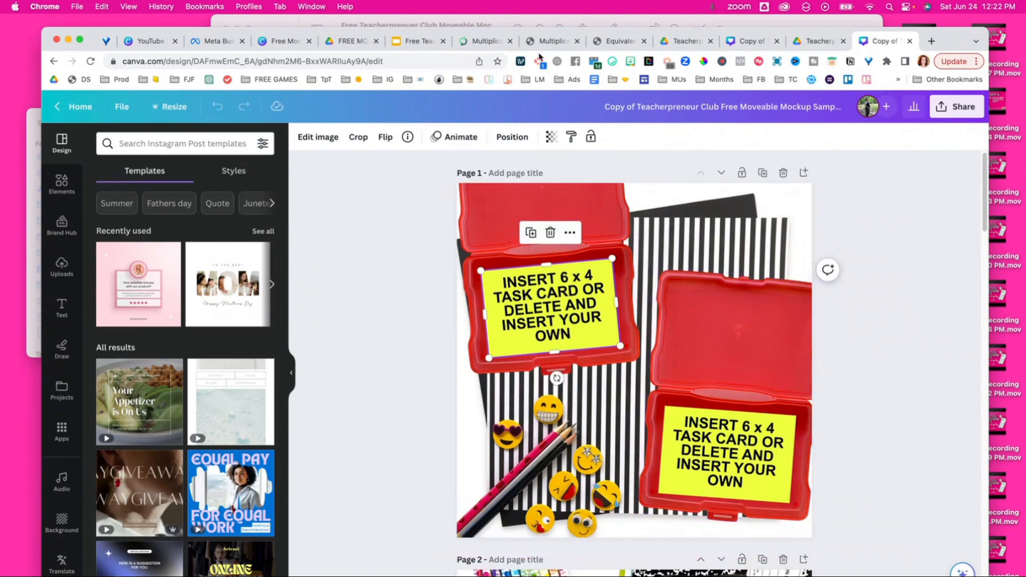
Review the multiplication product page, its worksheet PDF and the equivalent fractions task card PDF, ending back at the copied Canva template.
click(486, 41)
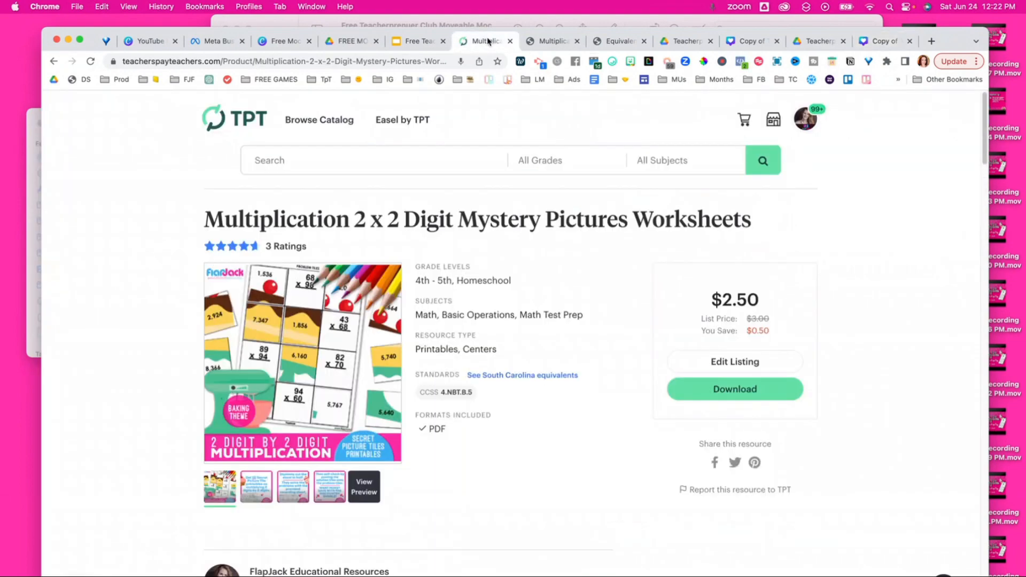
click(696, 396)
click(546, 42)
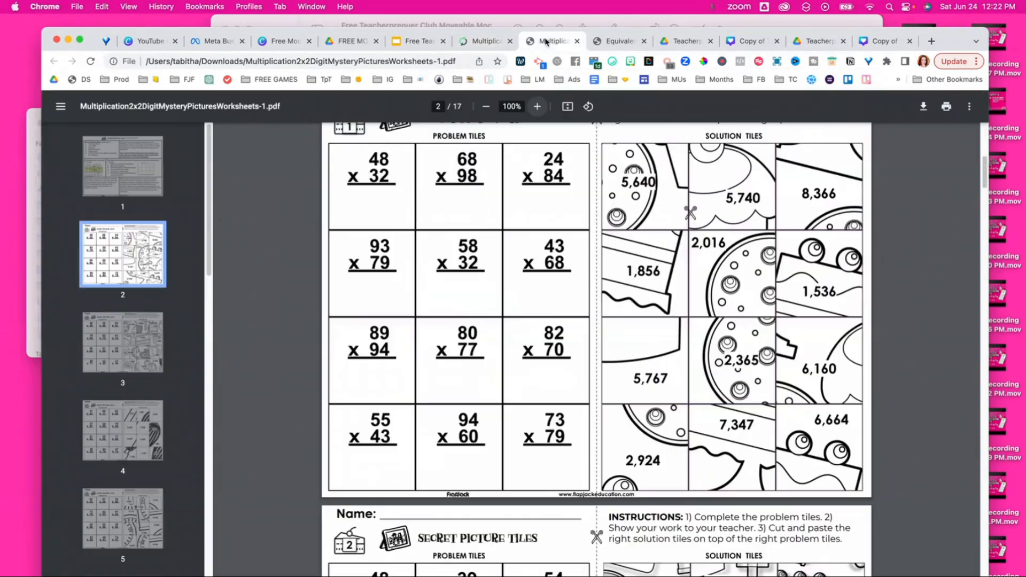
scroll(543, 249, up, 2)
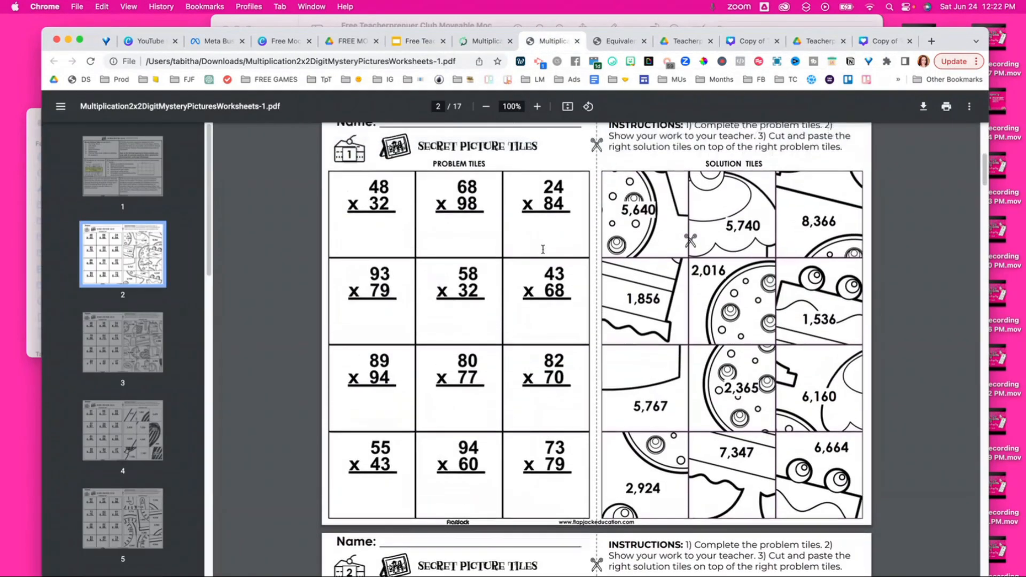
click(612, 41)
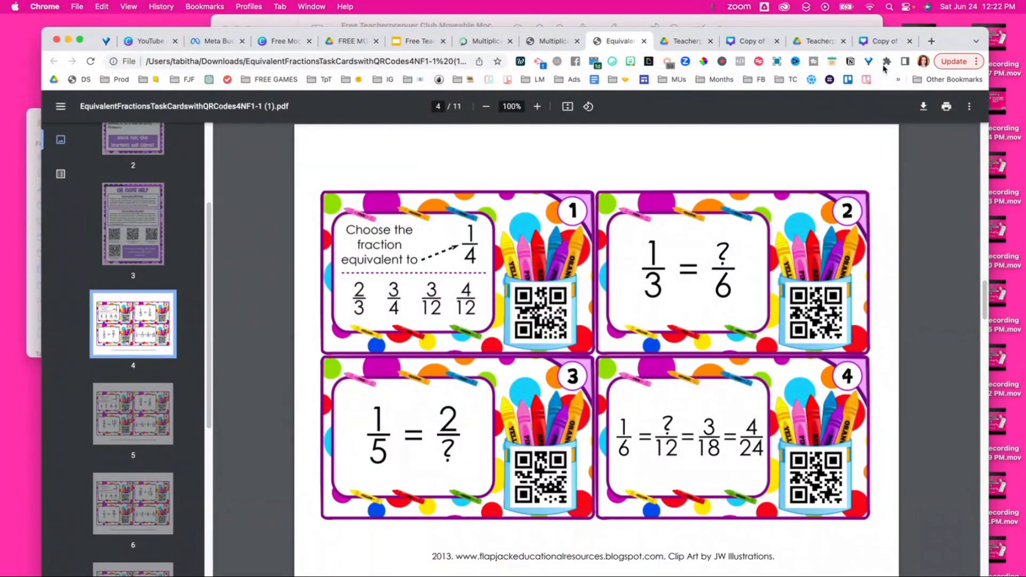
click(877, 43)
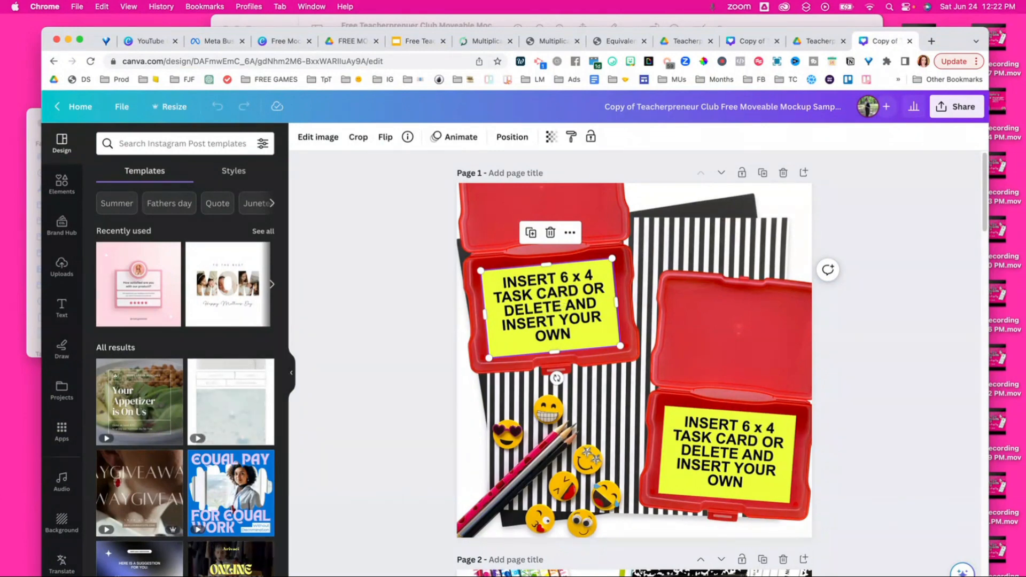
Switch to Finder and upload the three selected screenshots from the Documents folder to the Canva design.
key(super+Tab)
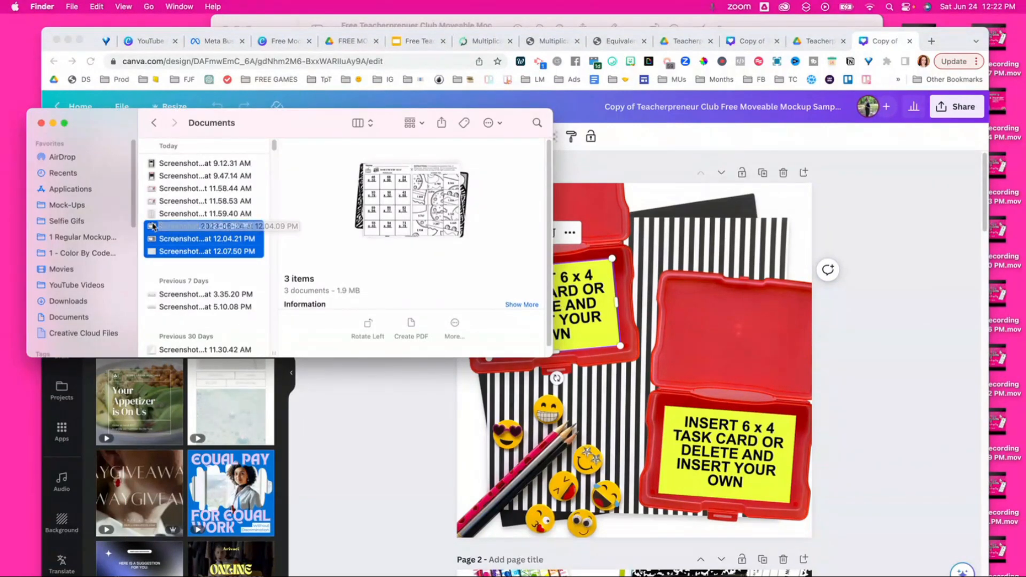
drag(149, 229, 145, 438)
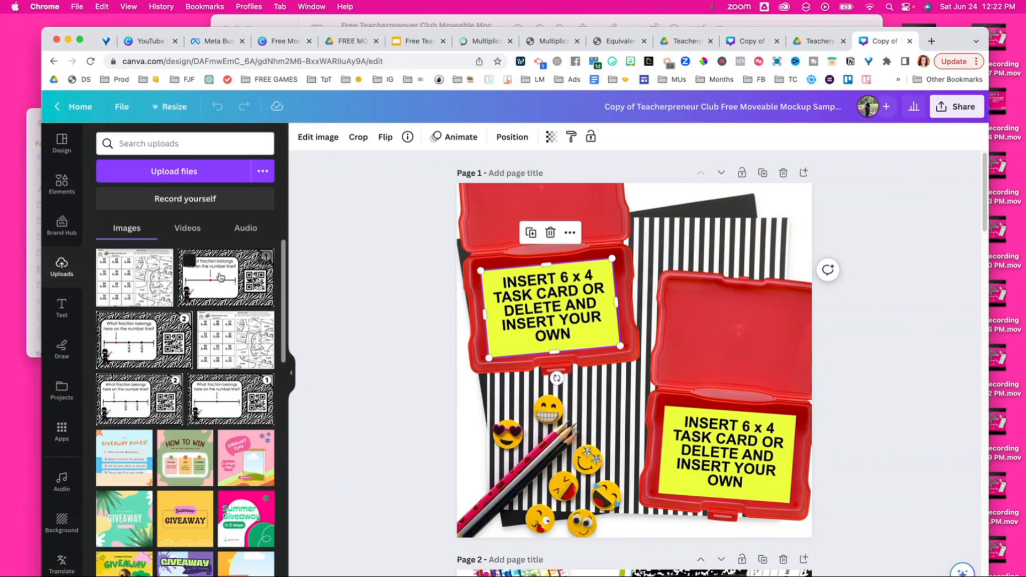
Fill the placeholder in page 1's upper-left red box with the uploaded number line task card 1.
drag(219, 277, 241, 308)
drag(327, 319, 524, 317)
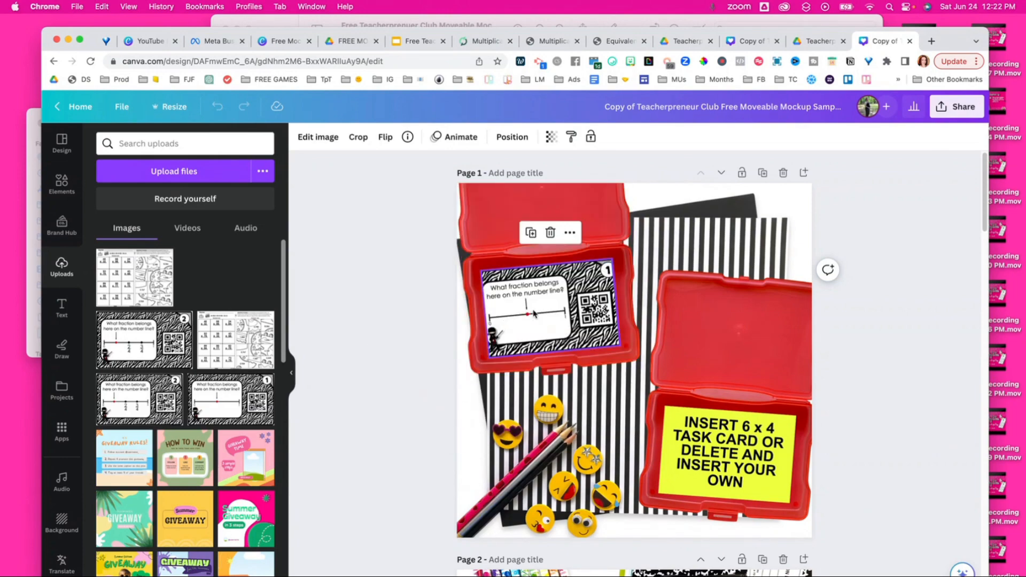
drag(534, 314, 534, 314)
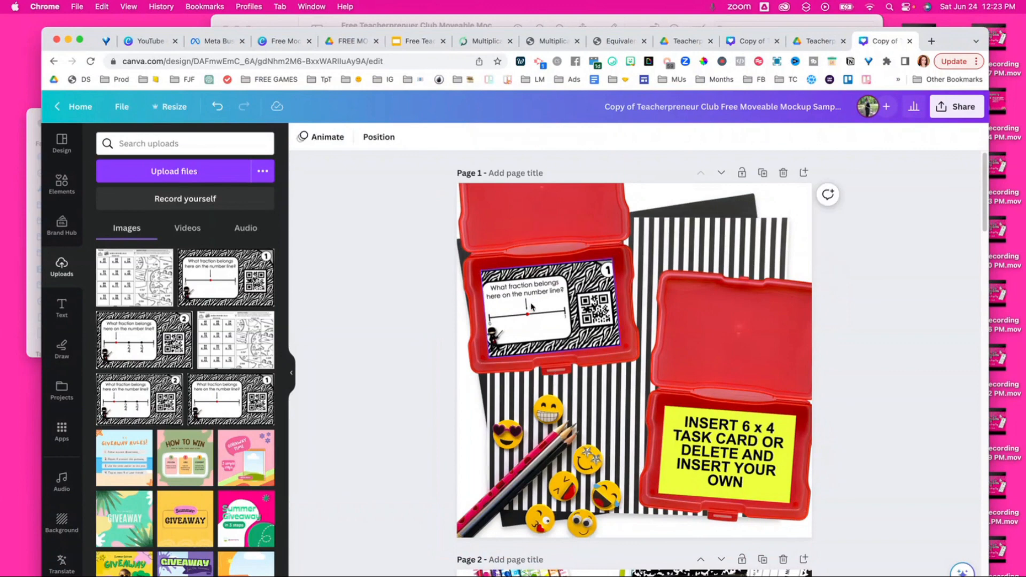
Widen task card 1's frame on both sides, scale the card down, and center it inside the upper-left red box.
drag(484, 316, 477, 318)
drag(618, 306, 623, 303)
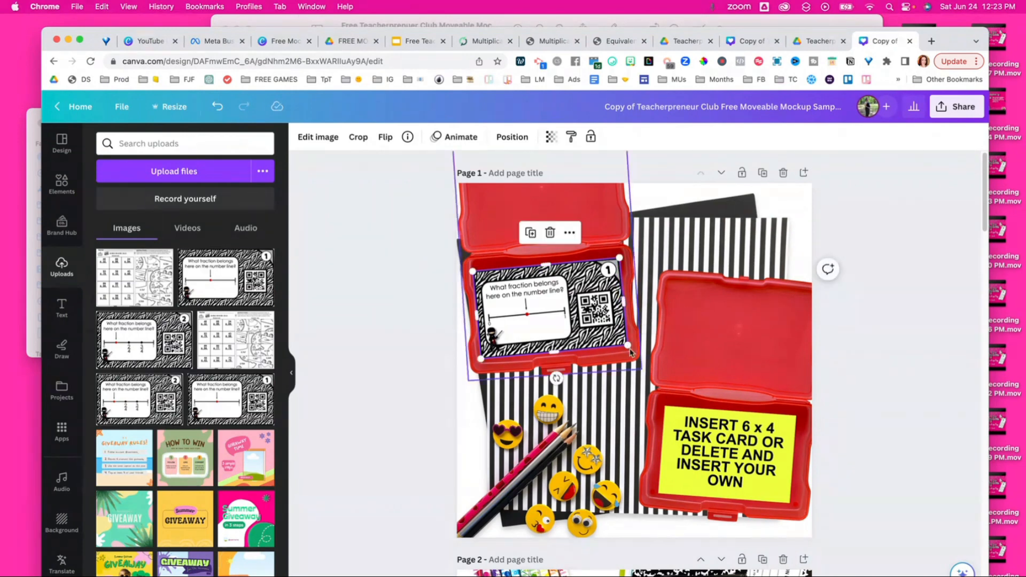
drag(629, 345, 618, 341)
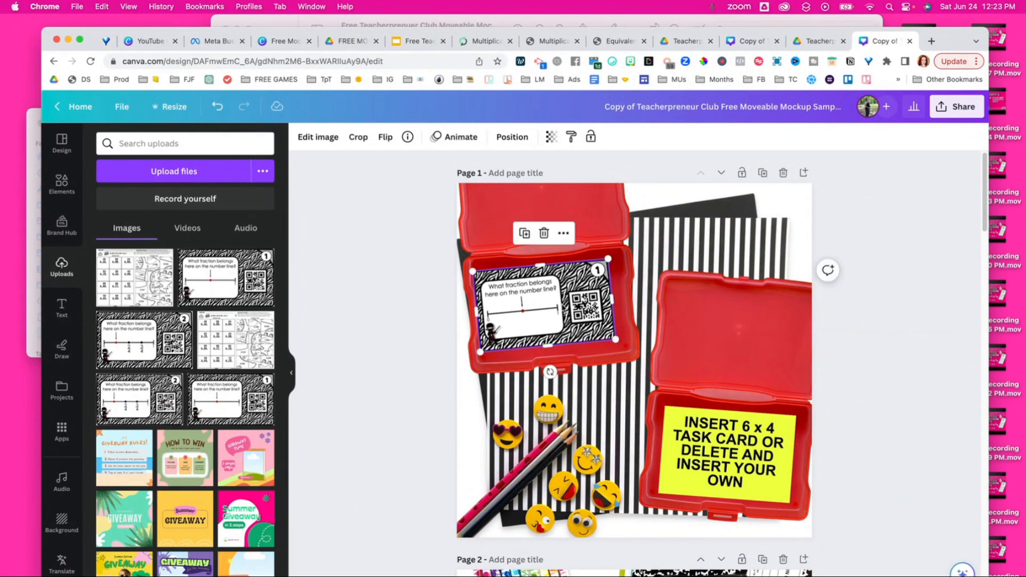
drag(561, 305, 568, 305)
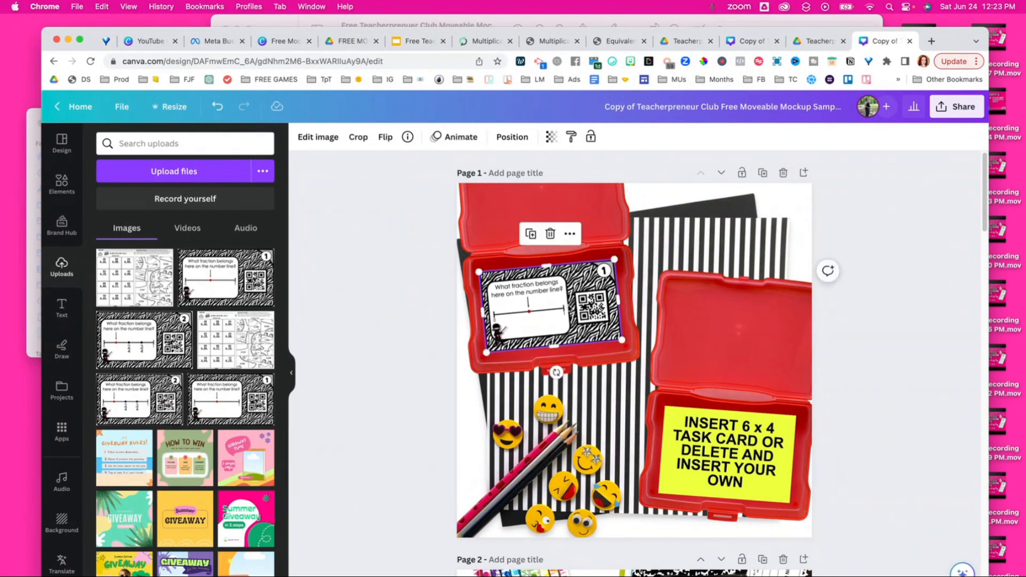
Delete the yellow placeholder from the lower-right red box and place a duplicate of task card 1 there.
click(715, 443)
key(Delete)
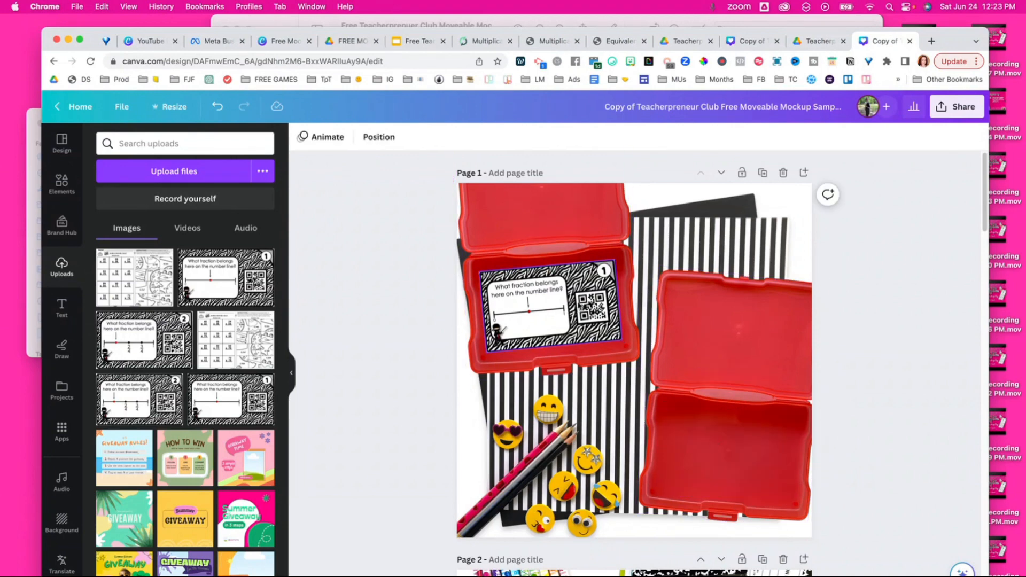
click(551, 306)
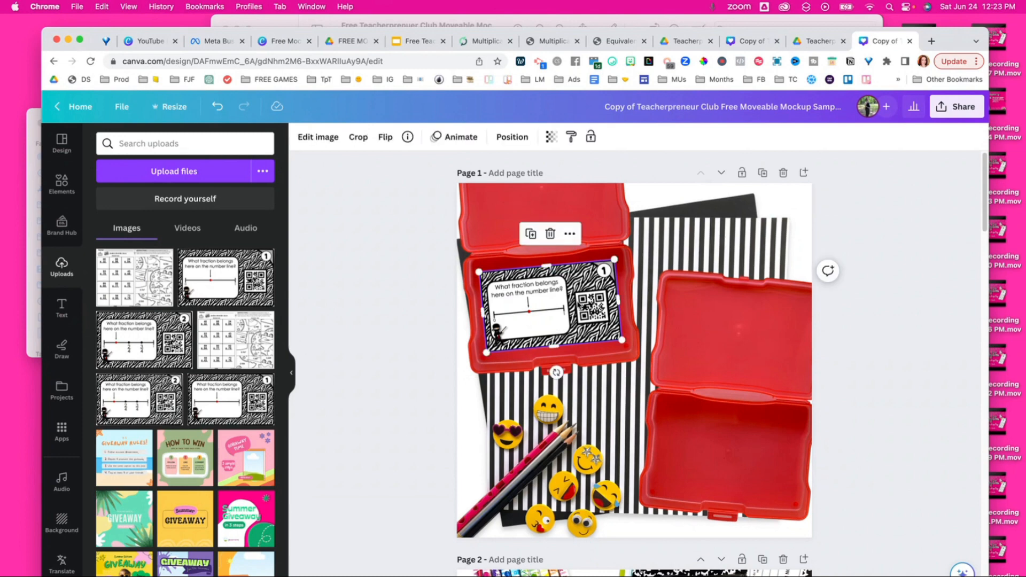
right_click(579, 290)
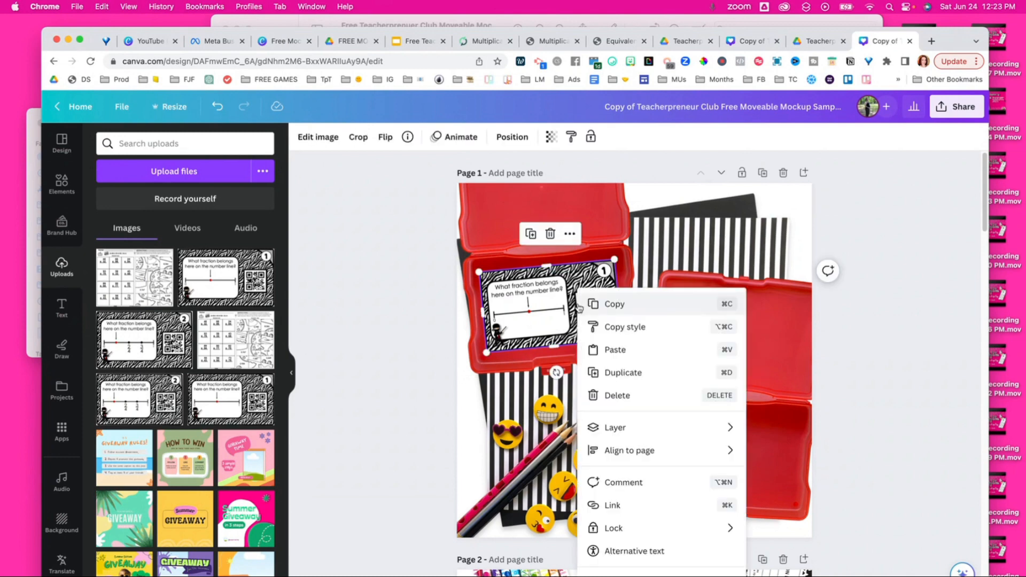
click(624, 373)
drag(566, 315, 746, 454)
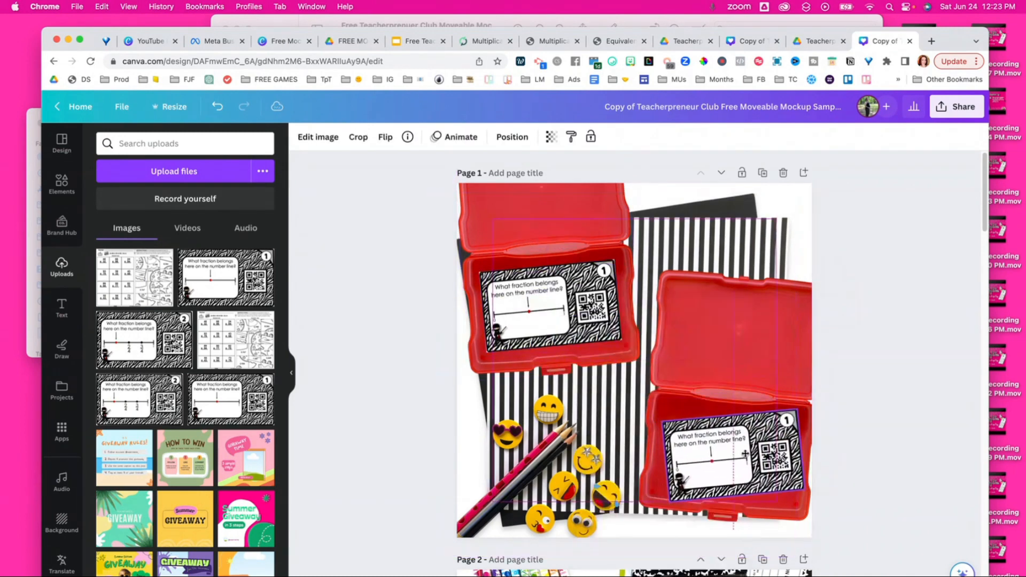
Rotate and nudge the duplicated card to match the lower-right box's tilt, and replace its image with number line task card 2.
drag(737, 523, 727, 522)
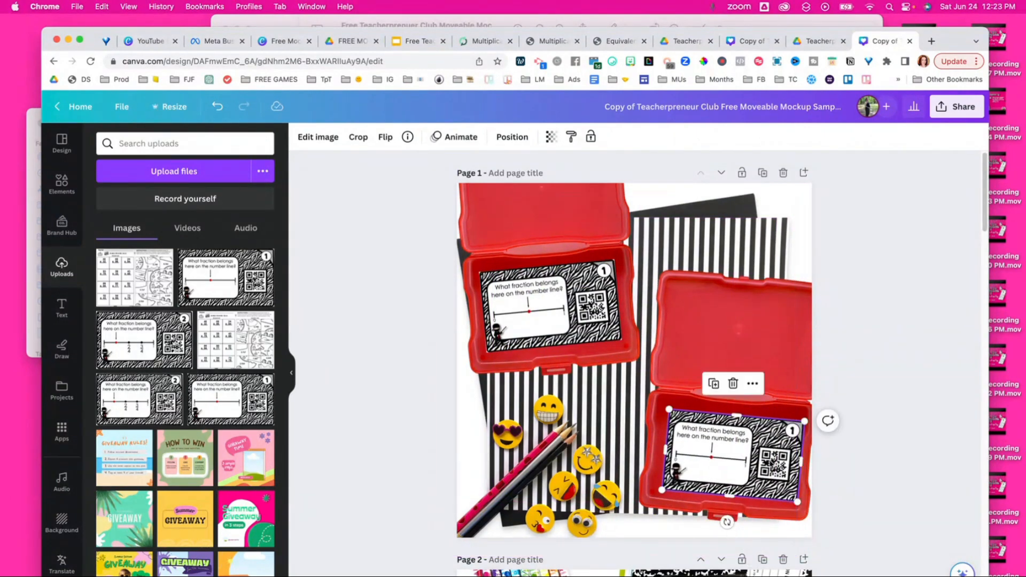
drag(772, 463, 768, 457)
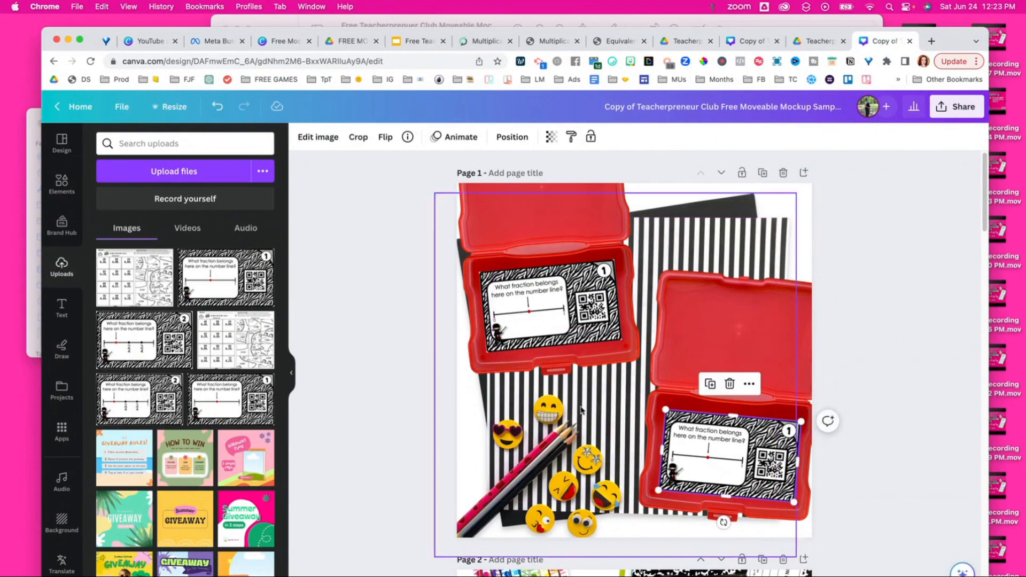
drag(160, 348, 685, 449)
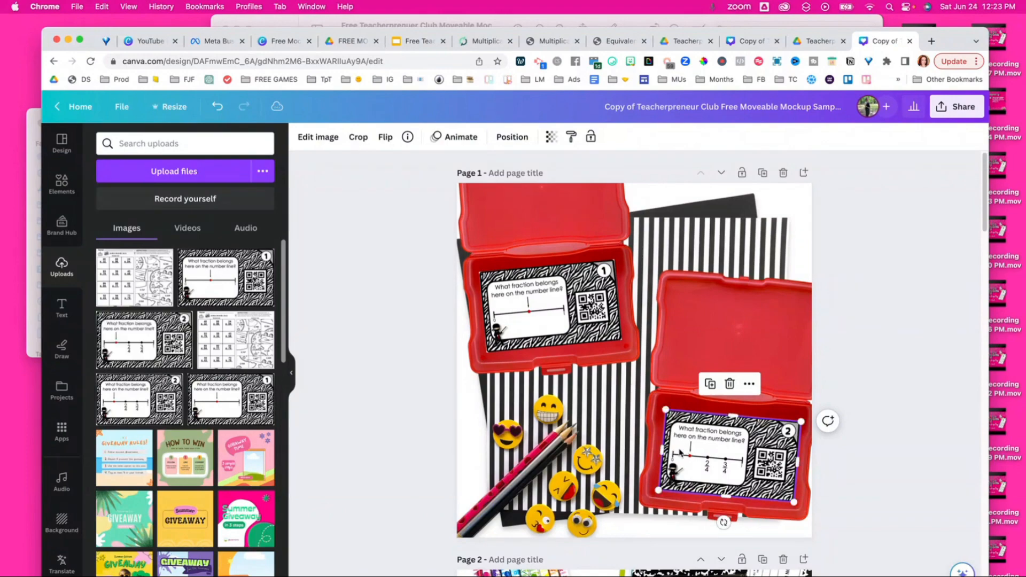
click(917, 475)
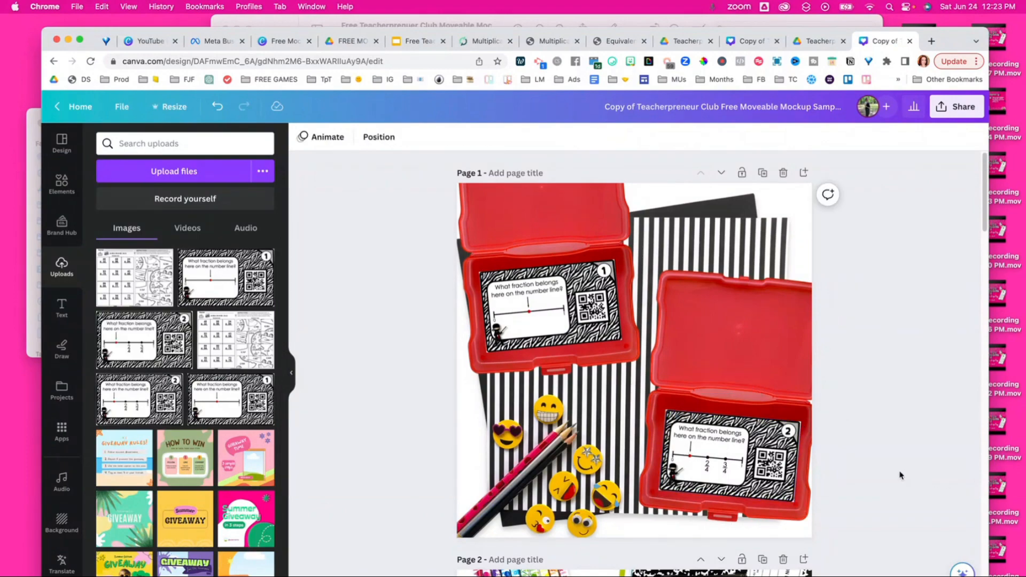
Go to the iPad mockup on page 2 and open the Tutorials image folder.
scroll(396, 481, down, 6)
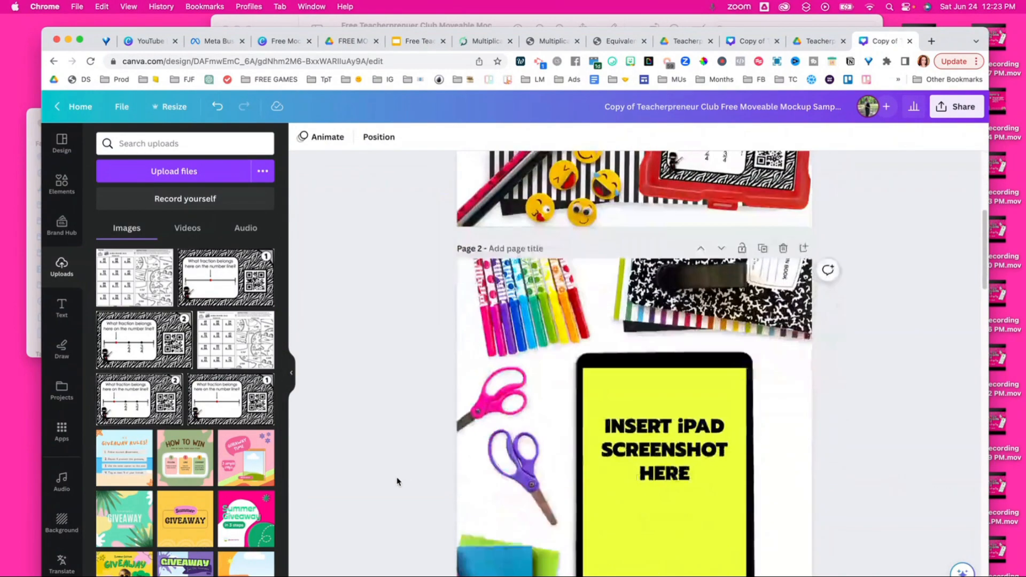
scroll(397, 481, down, 2)
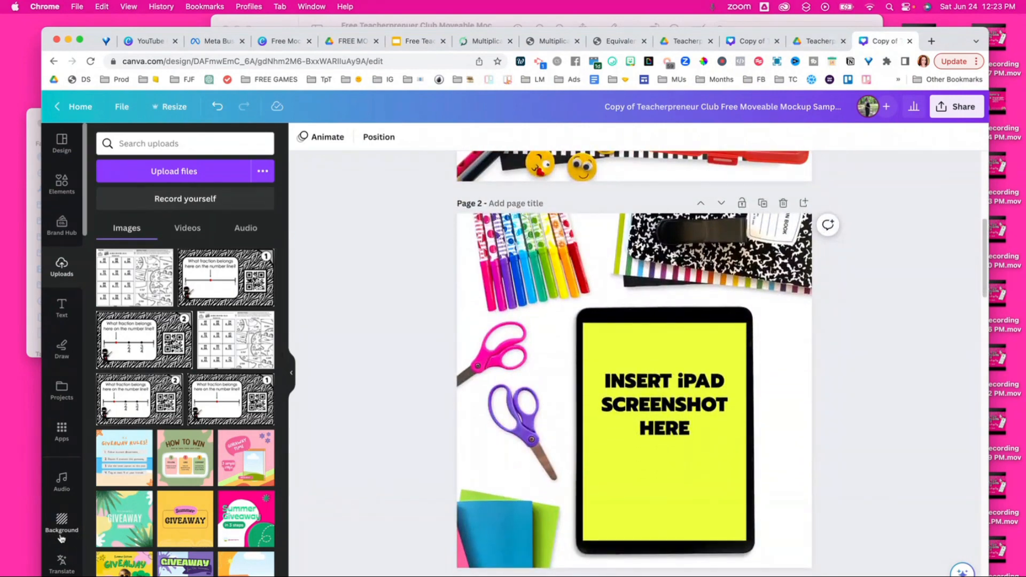
scroll(62, 539, down, 10)
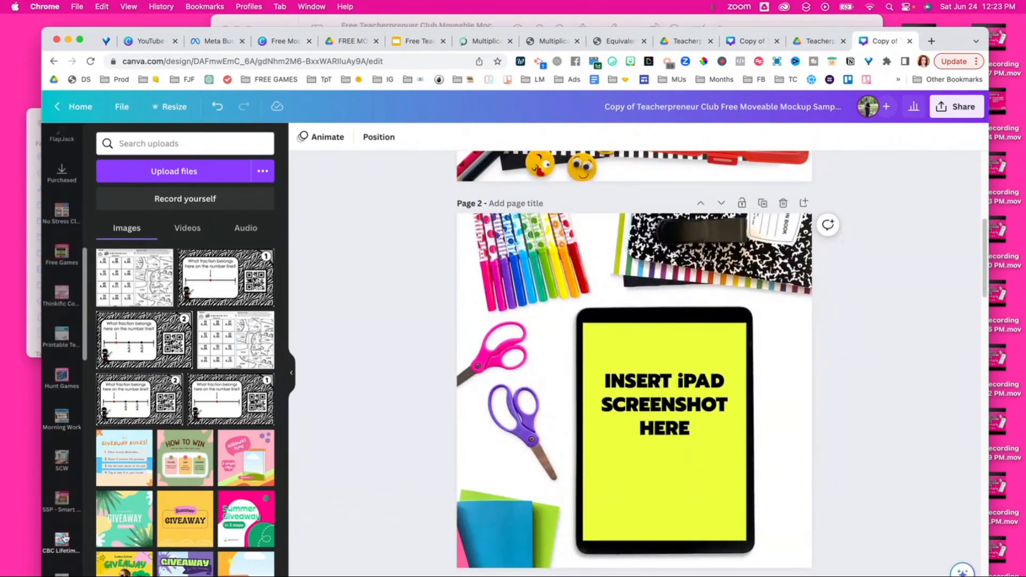
scroll(62, 534, down, 10)
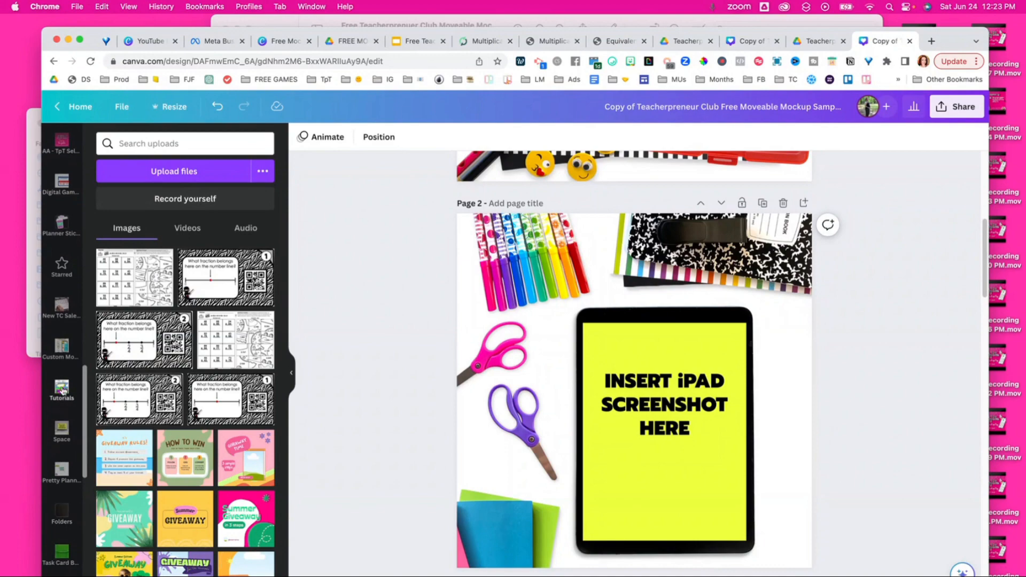
click(62, 391)
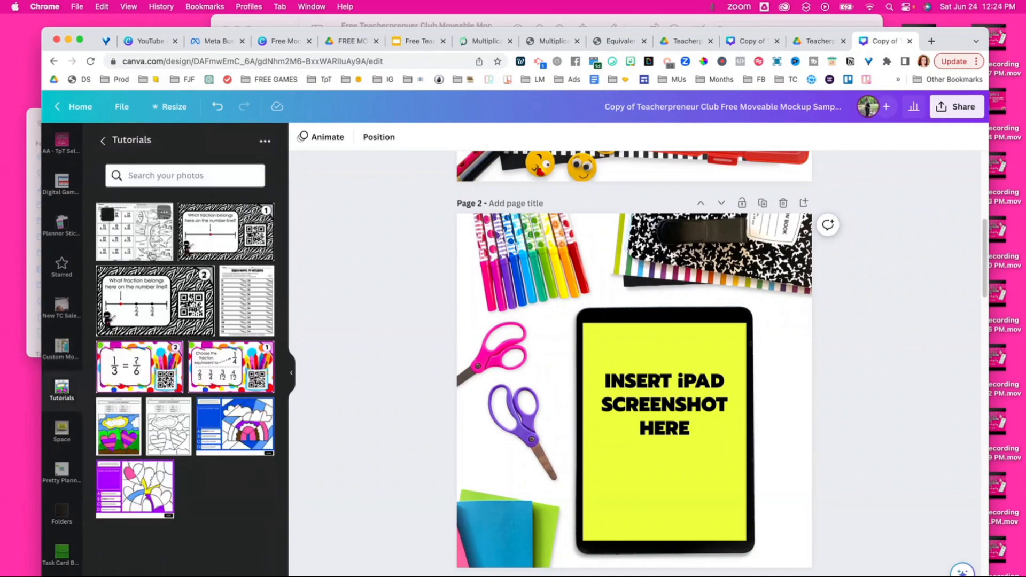
Fill the page 2 iPad with the colored color-by-code answer key and the page 3 printable frame with the blank color-by-code worksheet.
drag(171, 434, 663, 428)
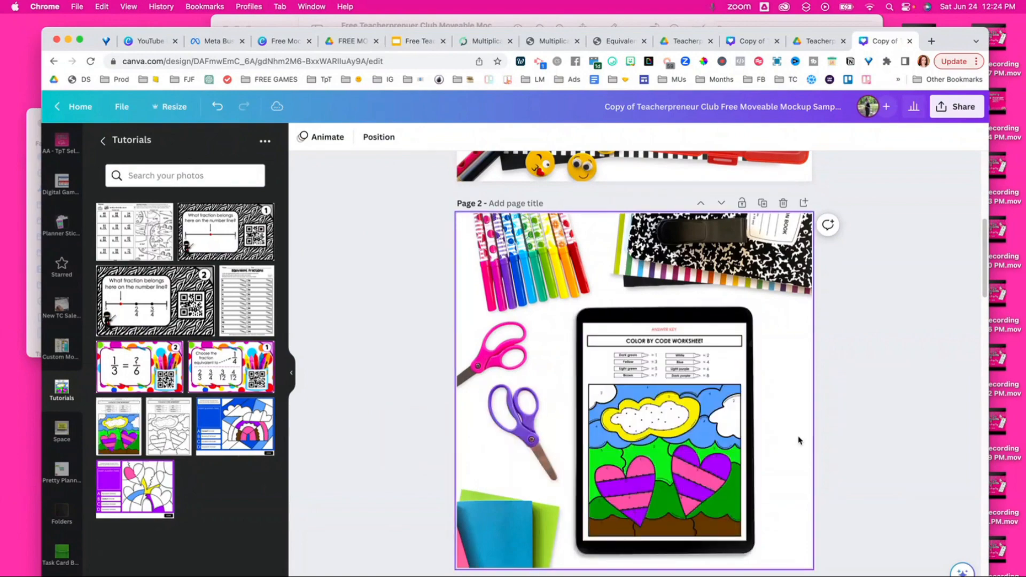
scroll(799, 440, down, 7)
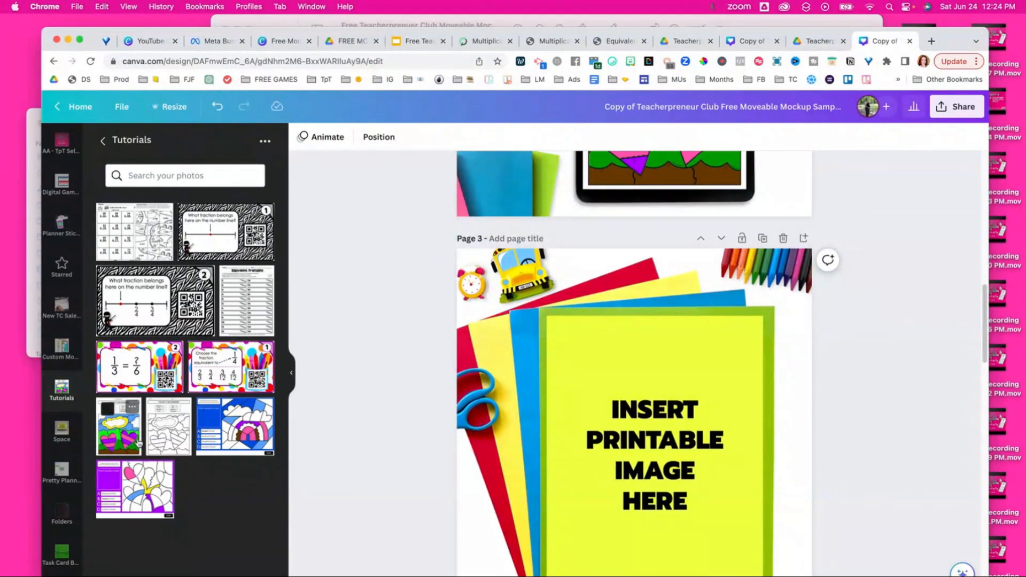
drag(138, 443, 598, 449)
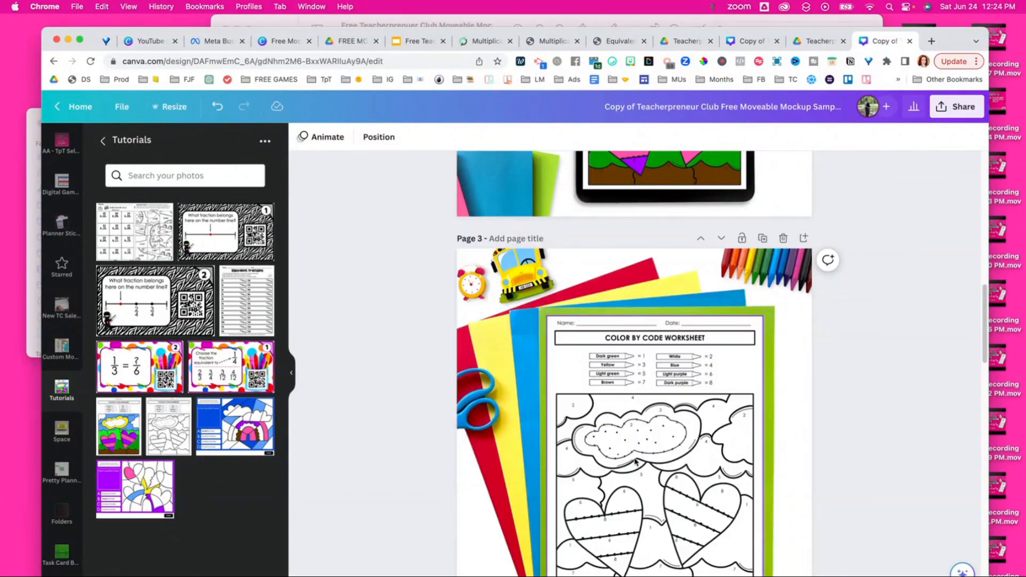
On page 4, move the spiral notepad at the page's left edge up and further off the page.
scroll(636, 460, down, 9)
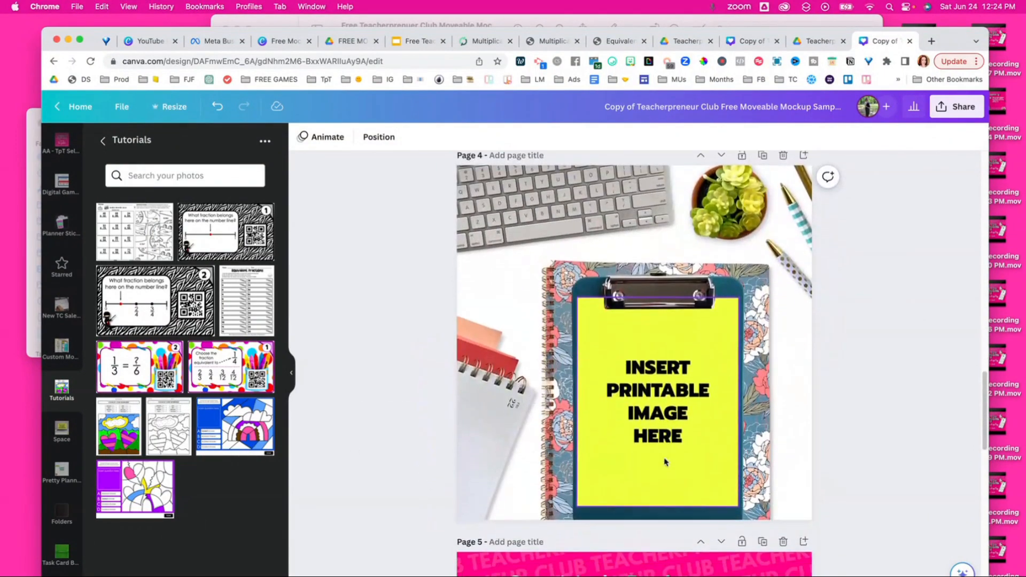
scroll(665, 461, up, 2)
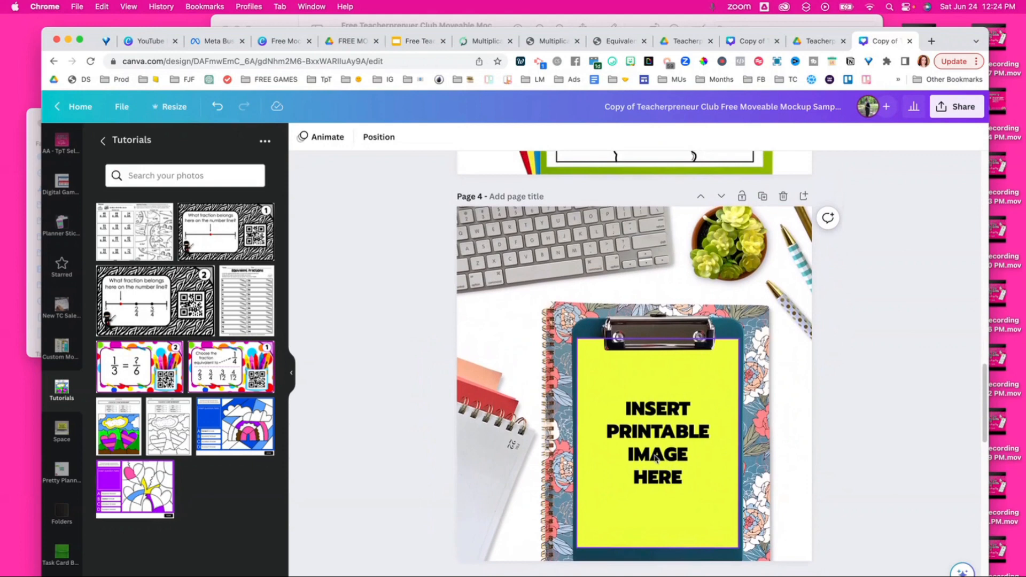
drag(509, 455, 469, 410)
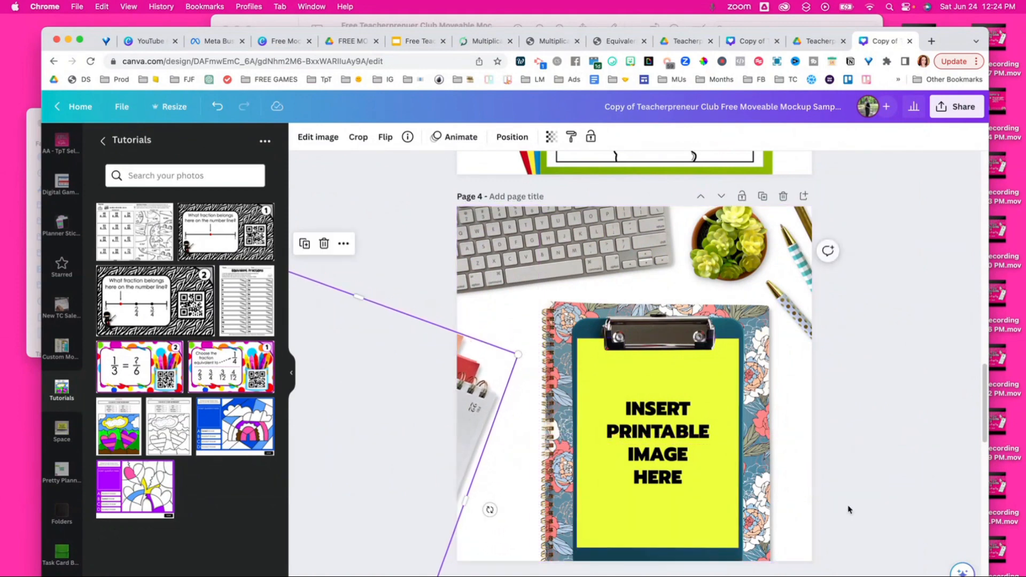
click(878, 512)
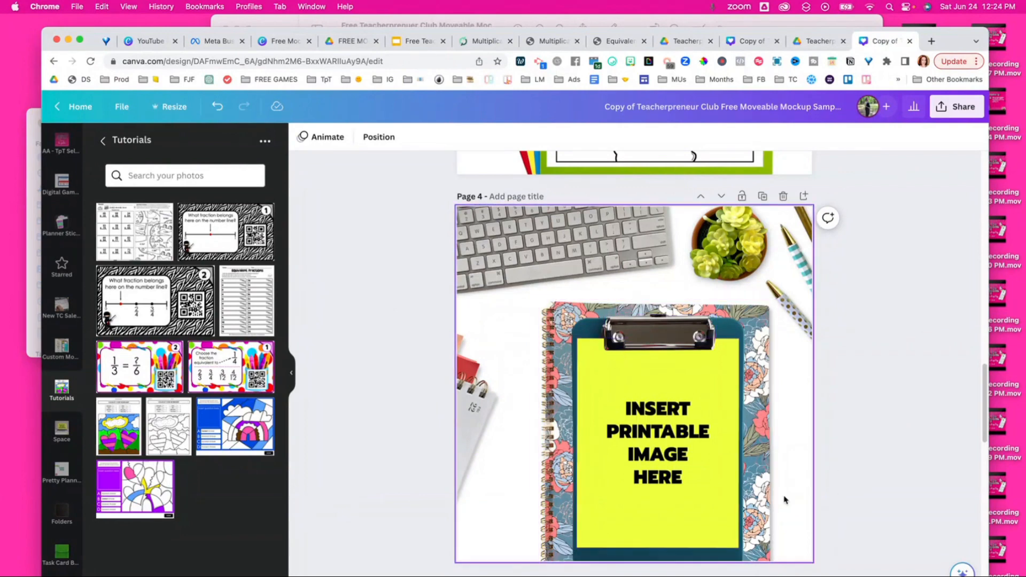
Select the floral notebook, clipboard, yellow placeholder and clip together, rotate them to a slightly tilted landscape orientation, and move them slightly up and left.
click(764, 488)
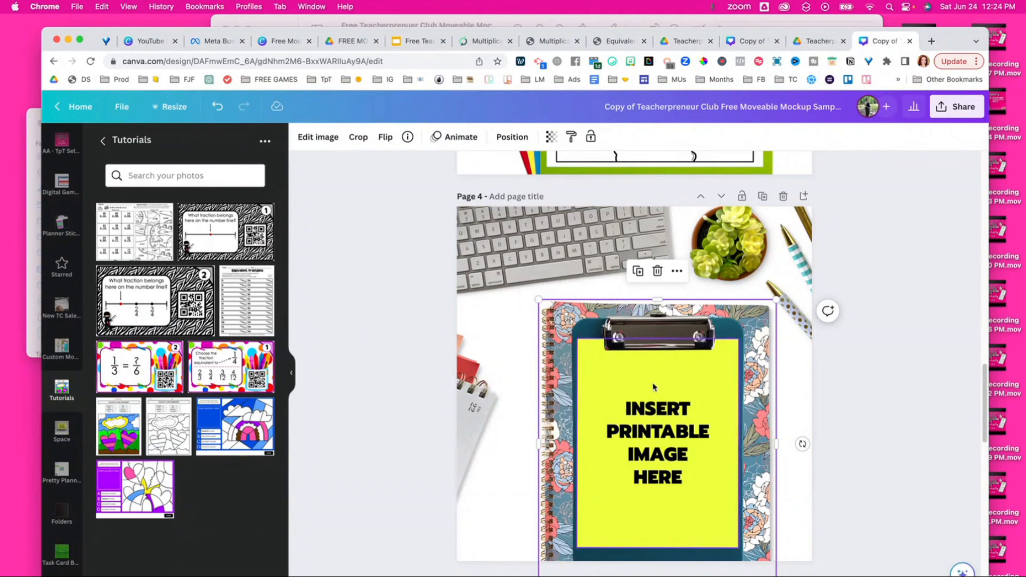
click(857, 548)
drag(833, 557, 855, 533)
click(663, 448)
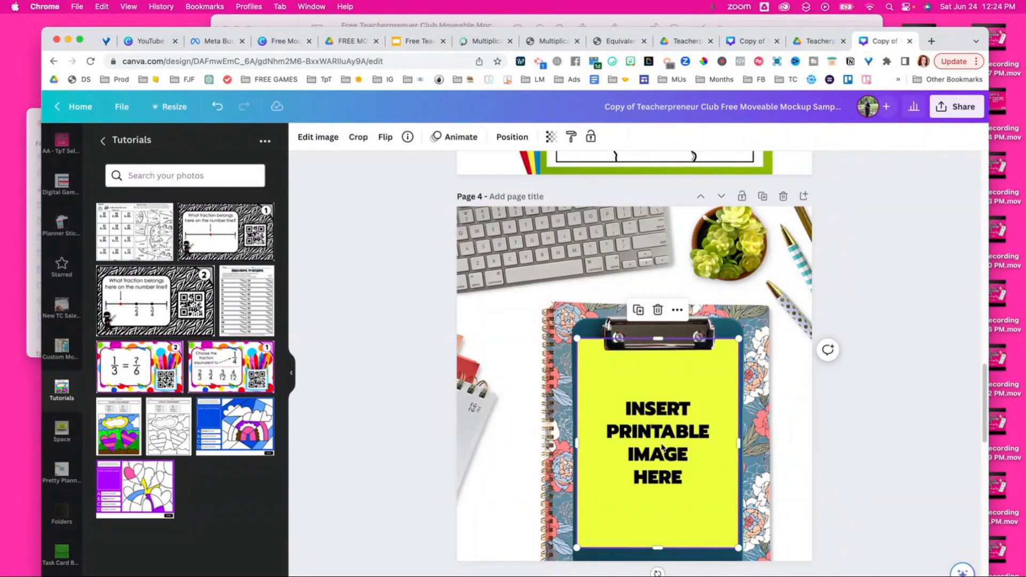
shift+click(764, 428)
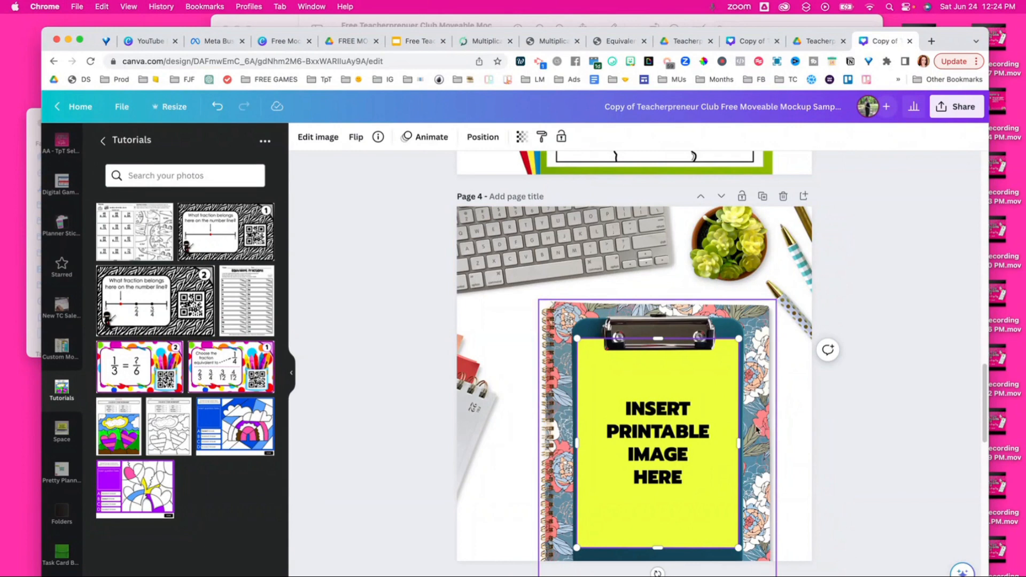
shift+click(756, 430)
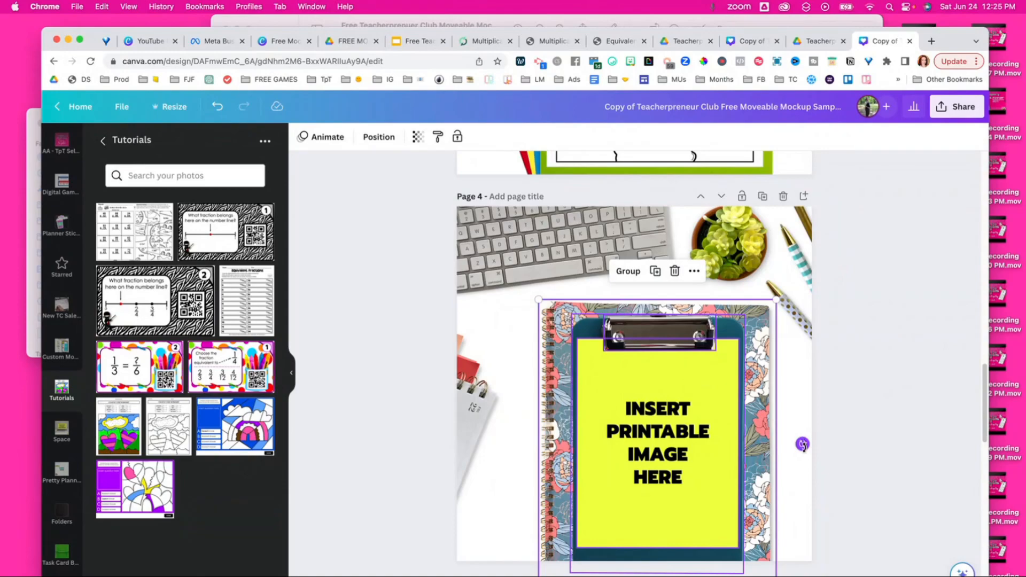
drag(803, 444, 667, 545)
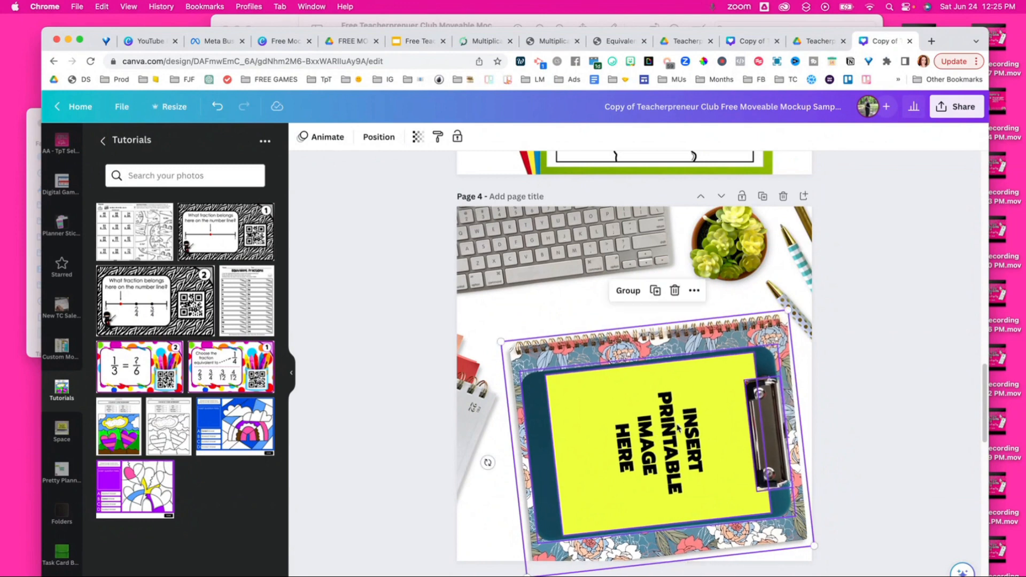
drag(677, 428, 660, 416)
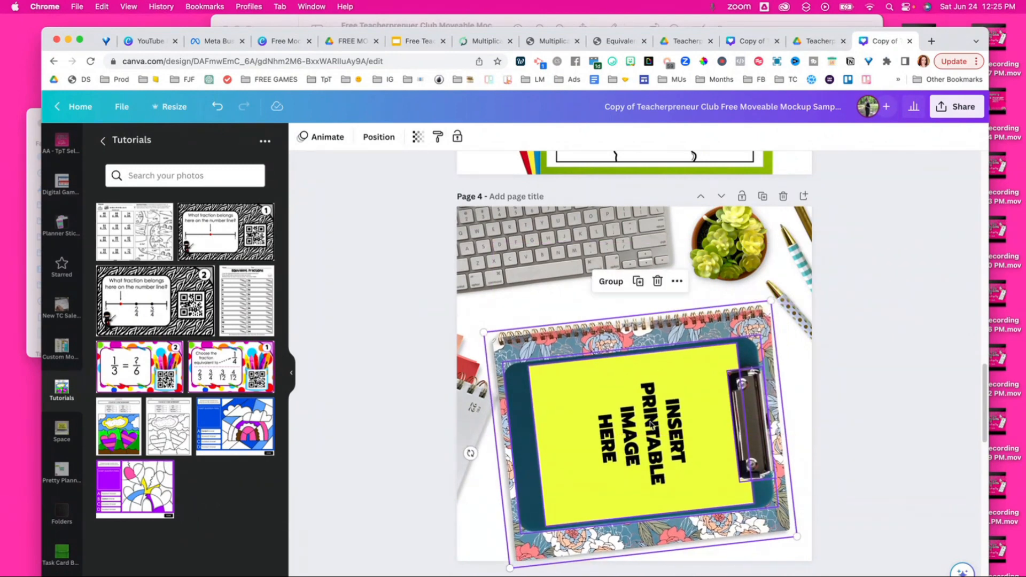
Rotate the spiral notepad at the page's left edge to a slight tilt and reposition it beside the rotated floral notebook.
drag(462, 408, 468, 321)
drag(500, 423, 550, 345)
drag(474, 325, 464, 414)
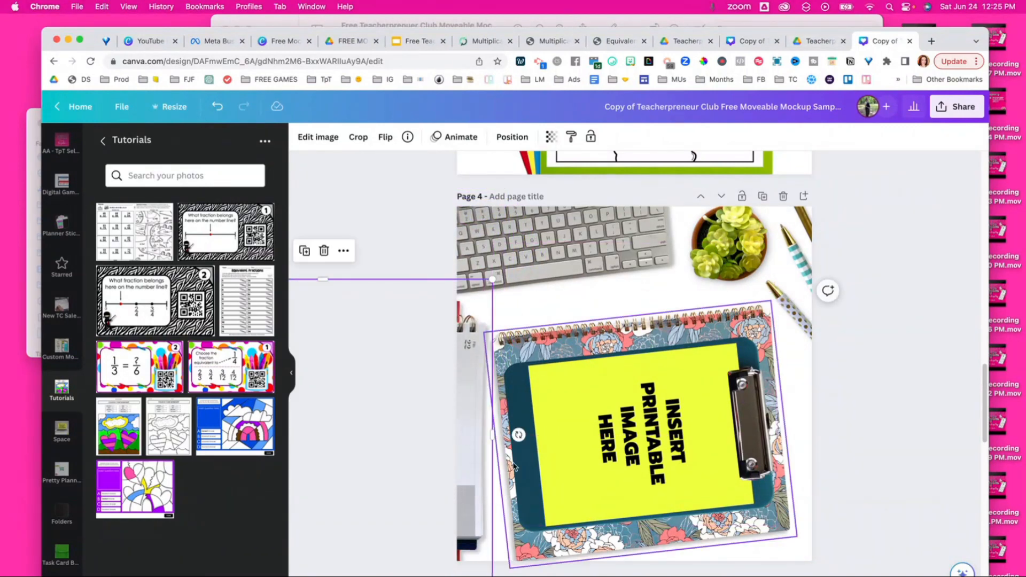
drag(519, 435, 515, 467)
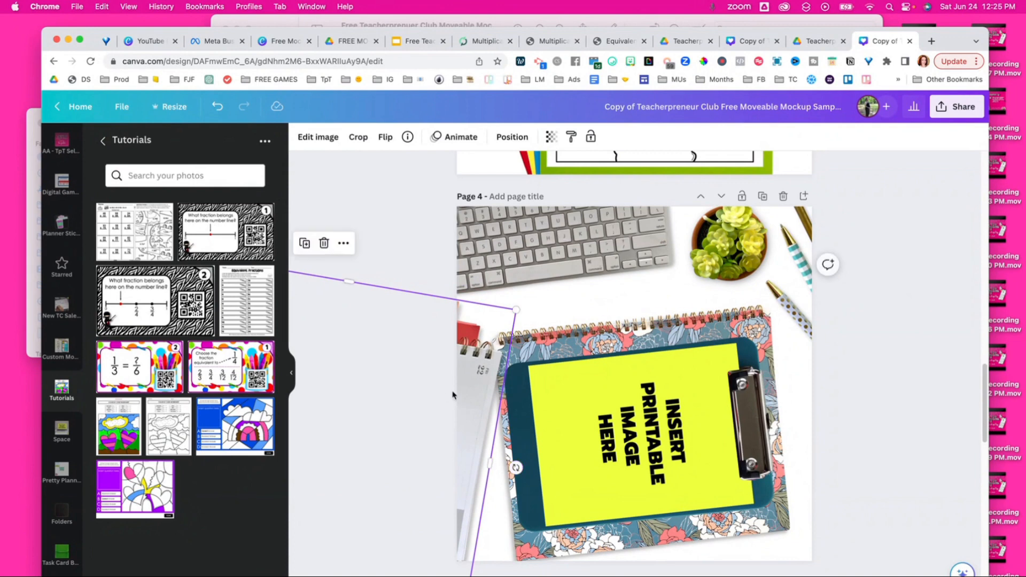
drag(452, 395, 446, 424)
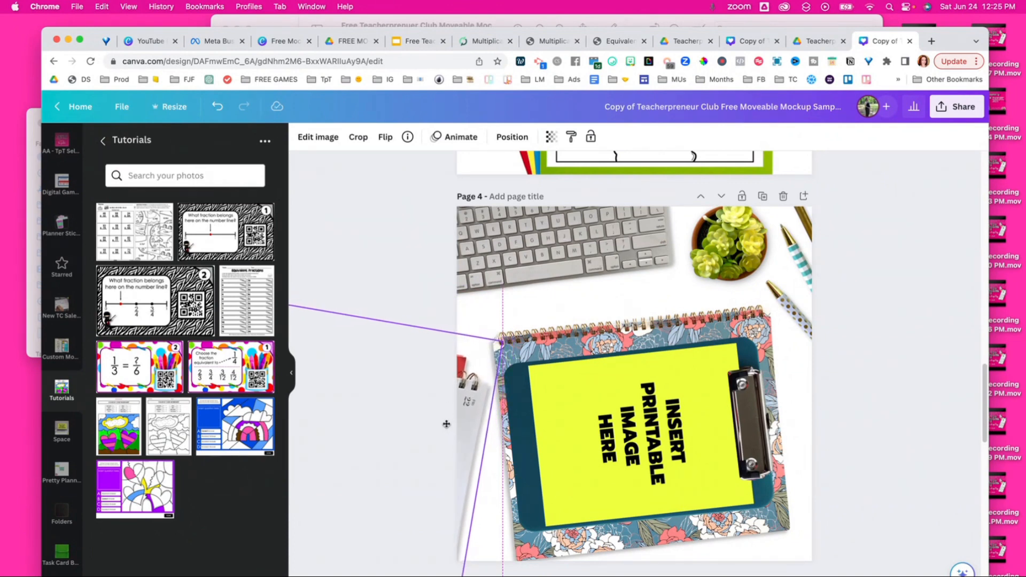
click(843, 476)
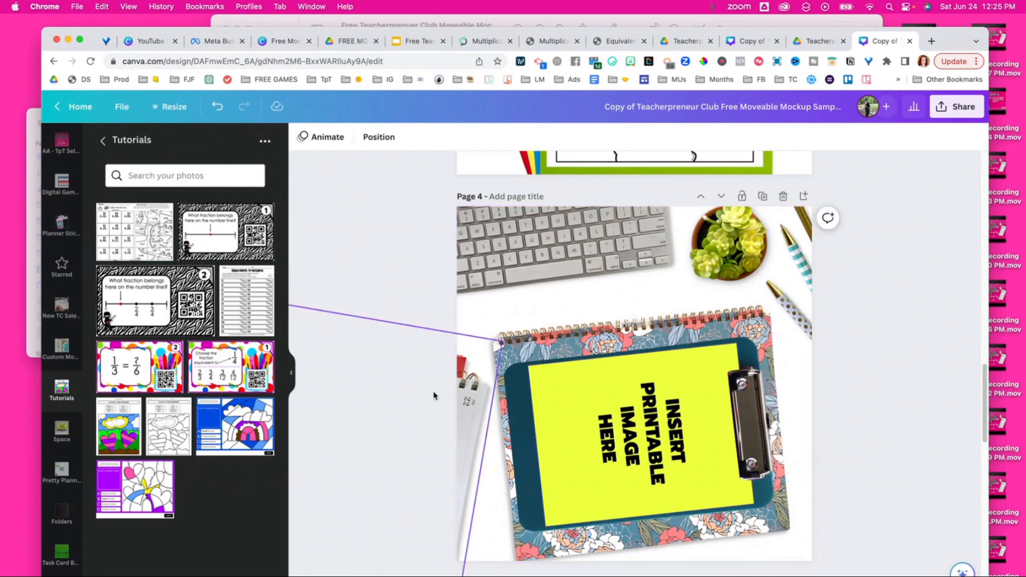
Delete the yellow placeholder from the clipboard and add the Secret Picture Tiles multiplication worksheet in its place.
drag(124, 235, 148, 246)
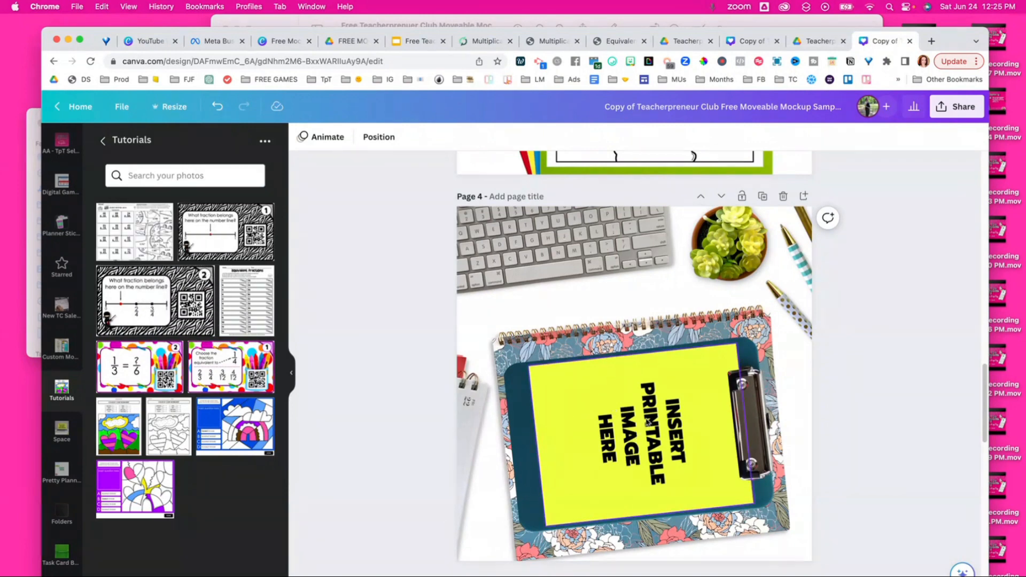
click(678, 434)
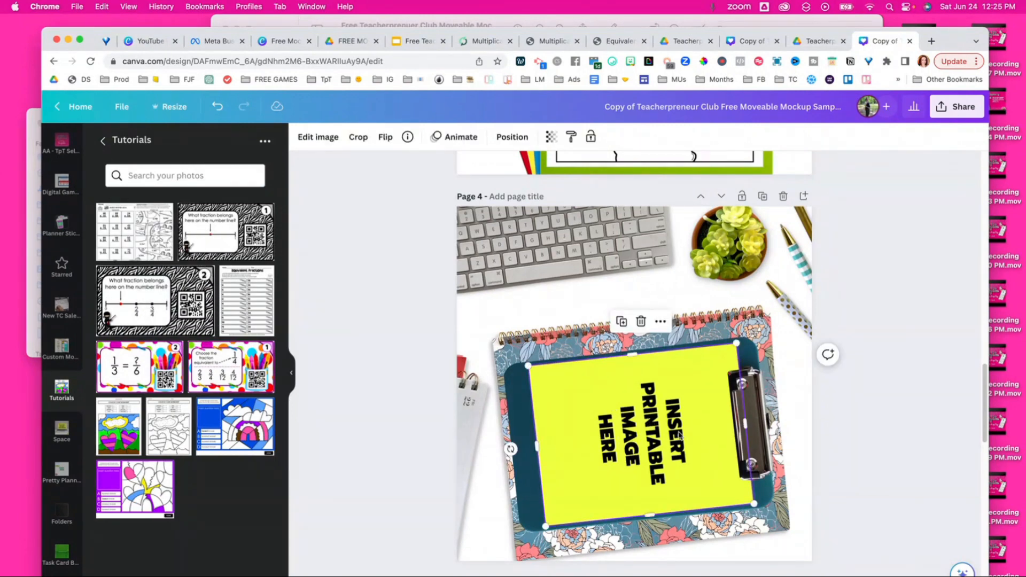
key(Delete)
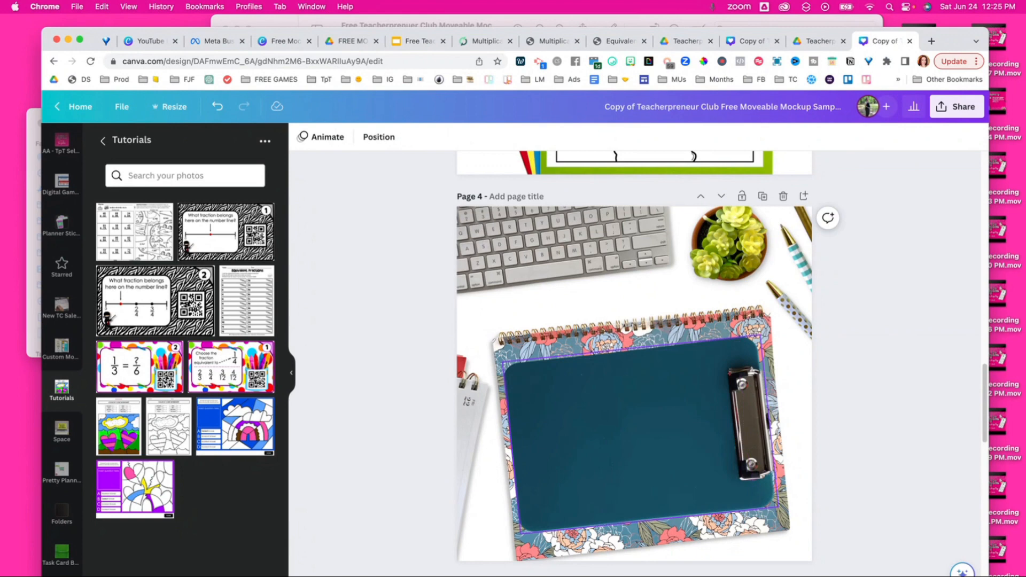
drag(149, 246, 690, 351)
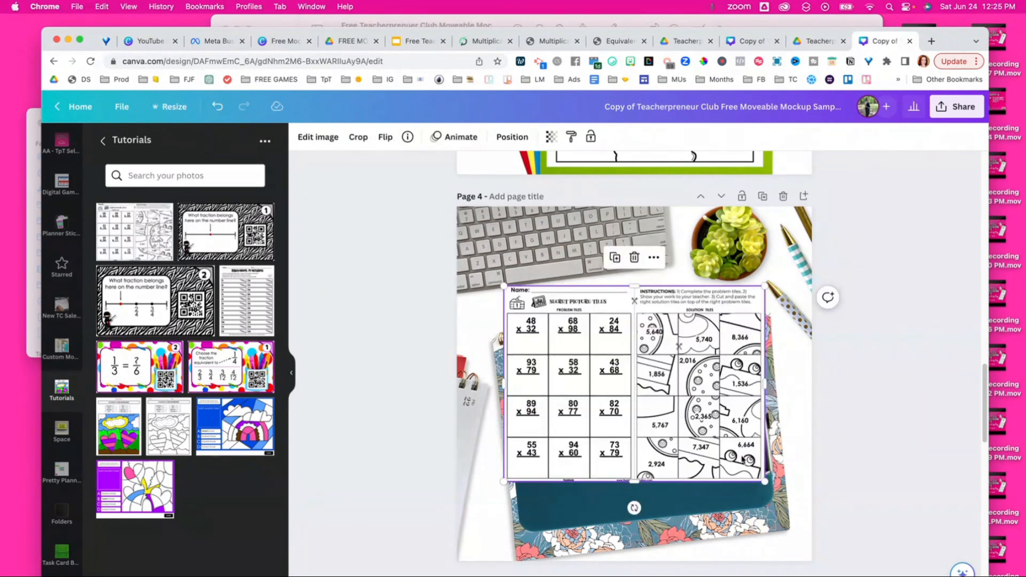
Rotate the multiplication worksheet to -6° to match the clipboard's tilt, scale it down, and position it within the clipboard.
drag(633, 509, 646, 525)
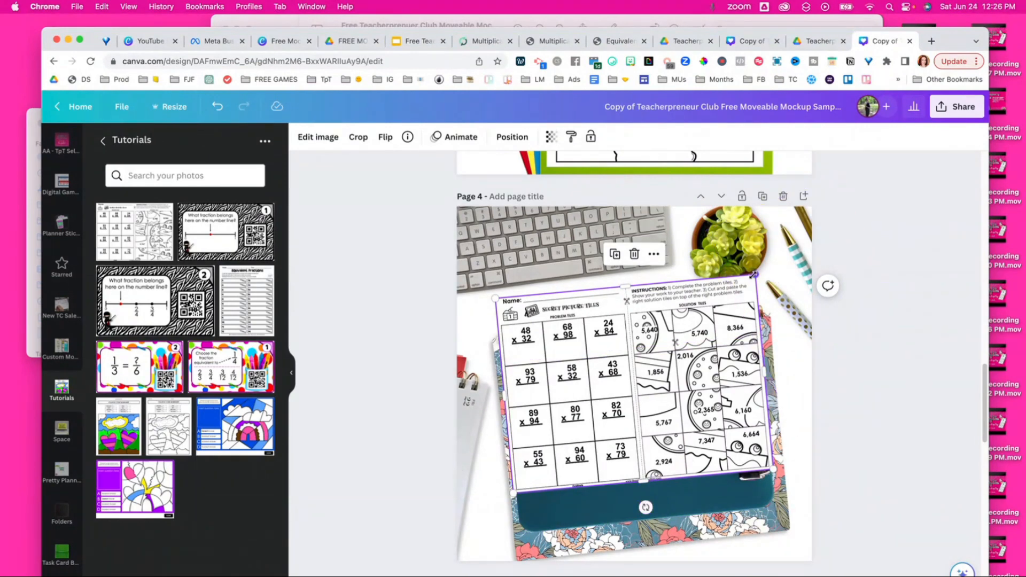
drag(756, 273, 730, 298)
drag(661, 353, 675, 382)
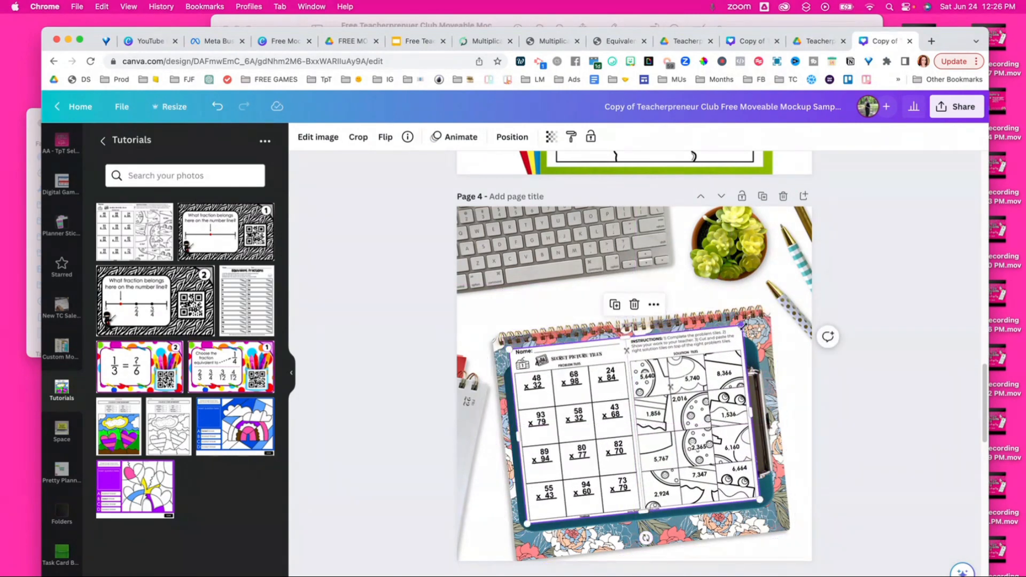
drag(742, 324, 729, 345)
drag(683, 396, 704, 401)
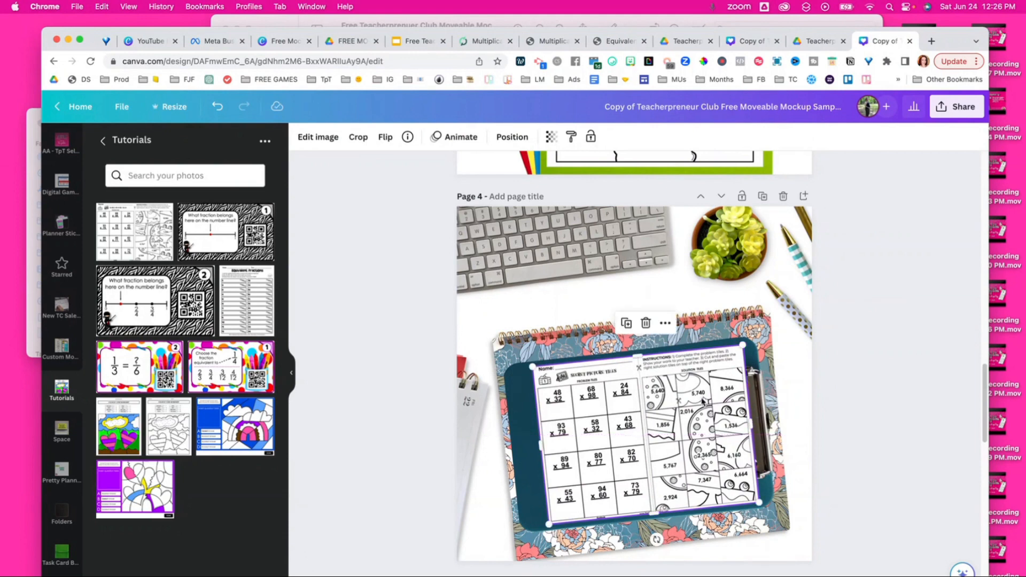
drag(656, 539, 658, 541)
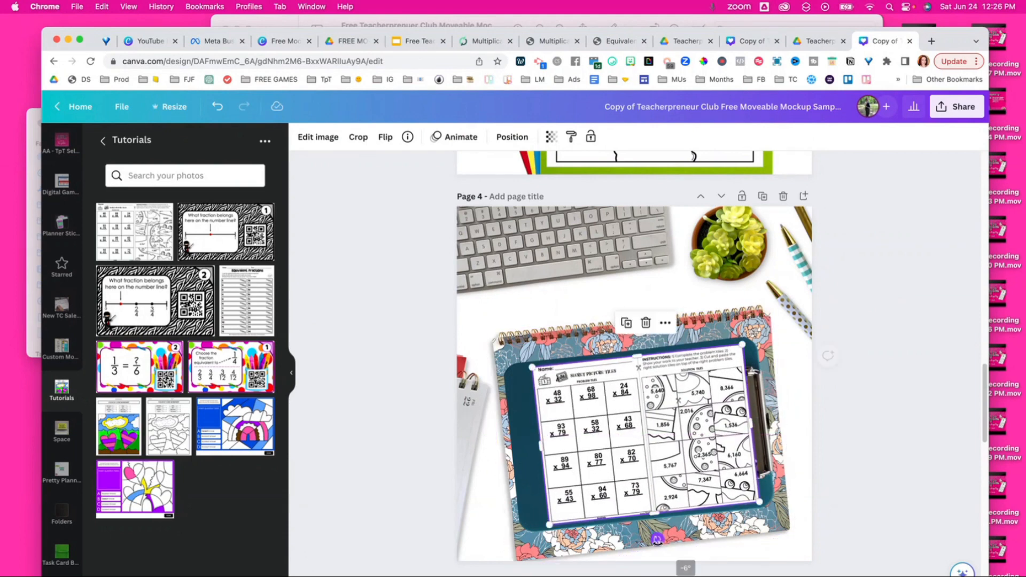
drag(530, 365, 530, 367)
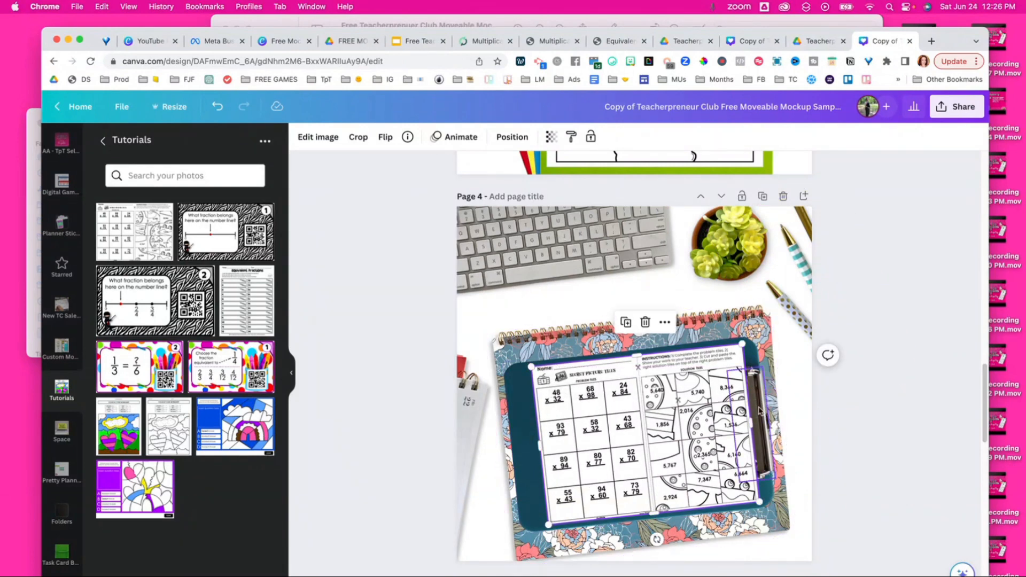
Bring the clipboard's metal clip to the front so it overlaps the worksheet.
right_click(759, 411)
mouse_move(806, 427)
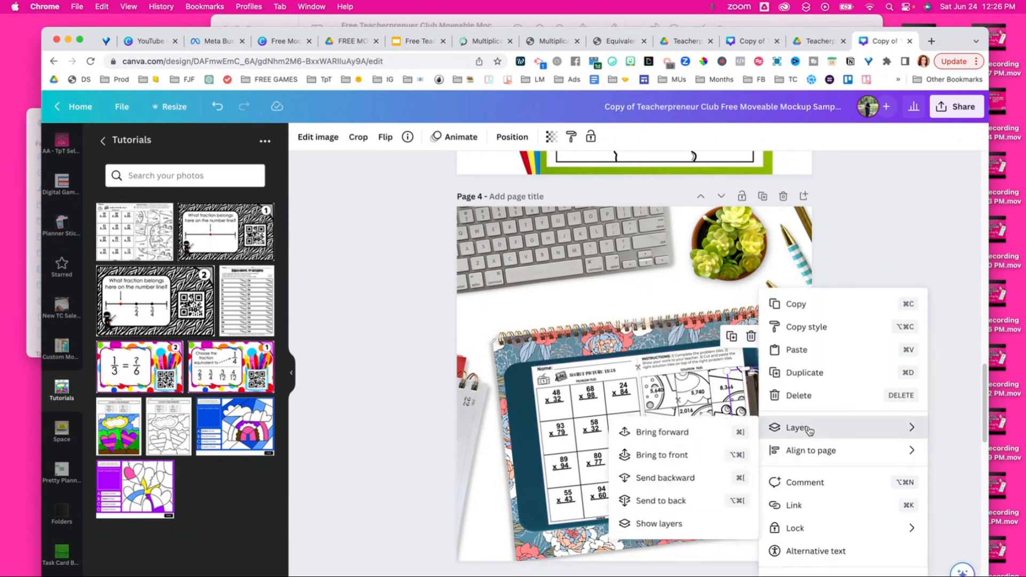
click(684, 455)
click(893, 452)
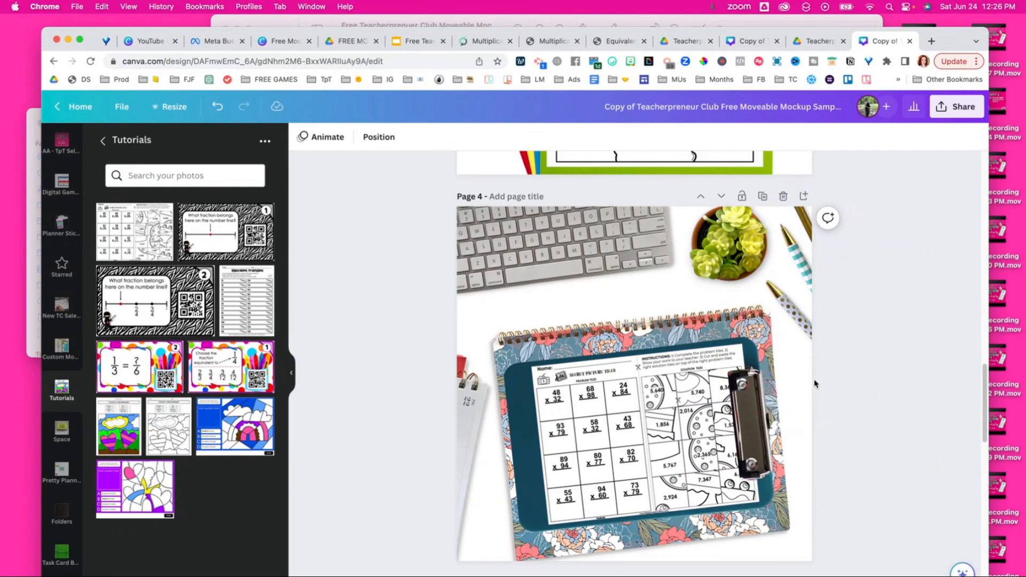
Review the finished mockups on pages 1 through 4.
scroll(817, 407, up, 6)
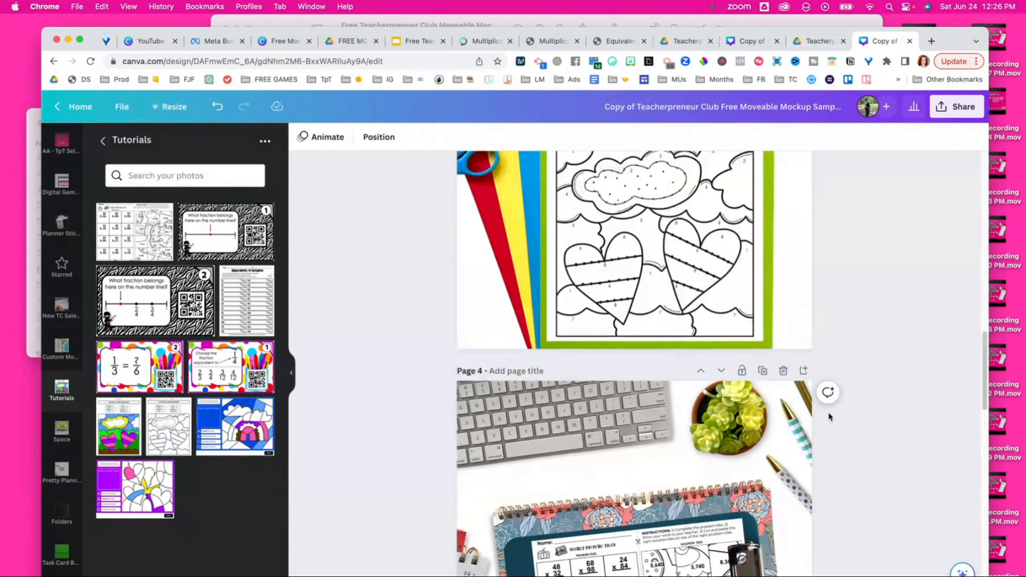
scroll(809, 364, up, 10)
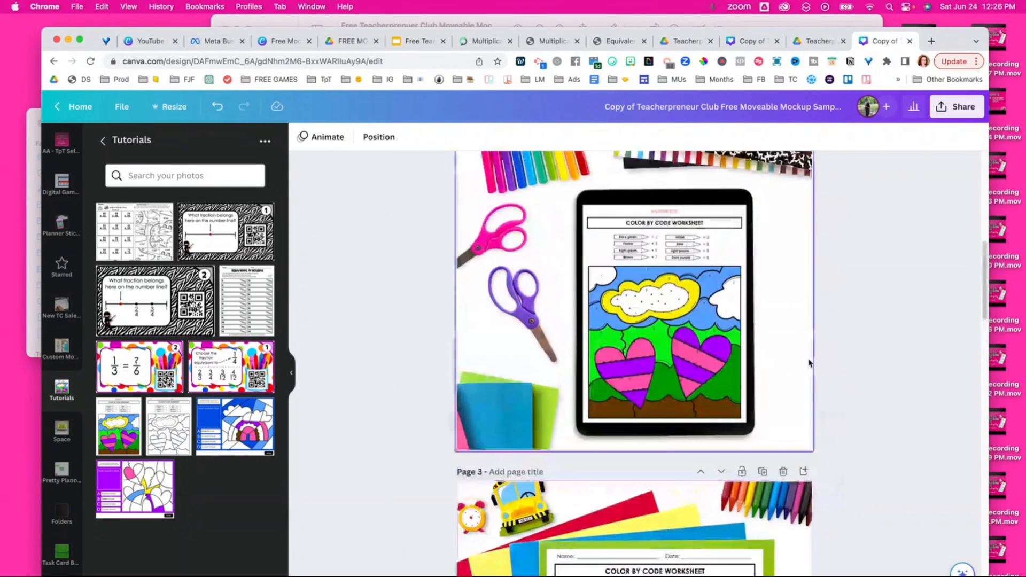
scroll(809, 364, up, 1)
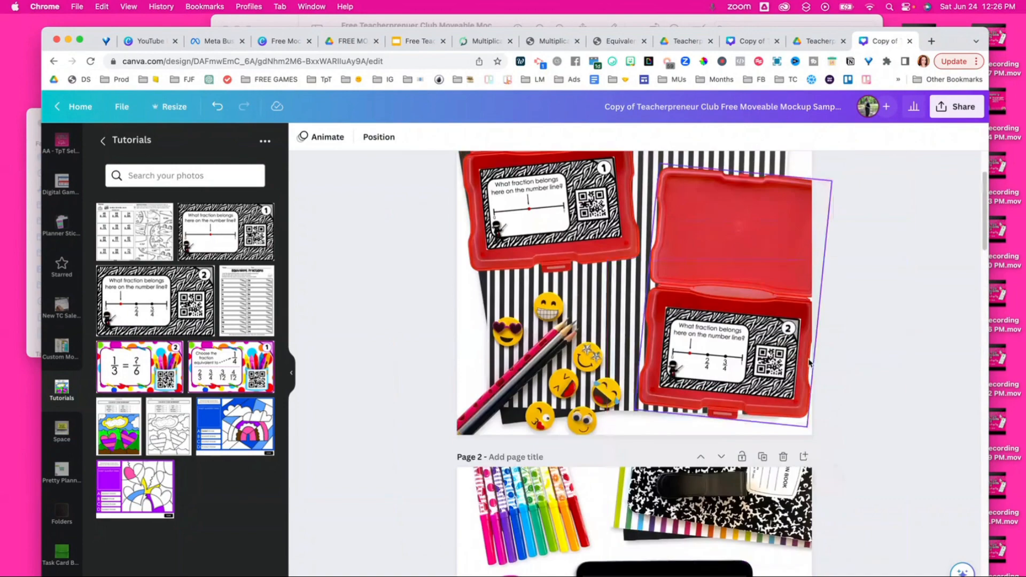
scroll(809, 363, down, 8)
scroll(809, 363, down, 10)
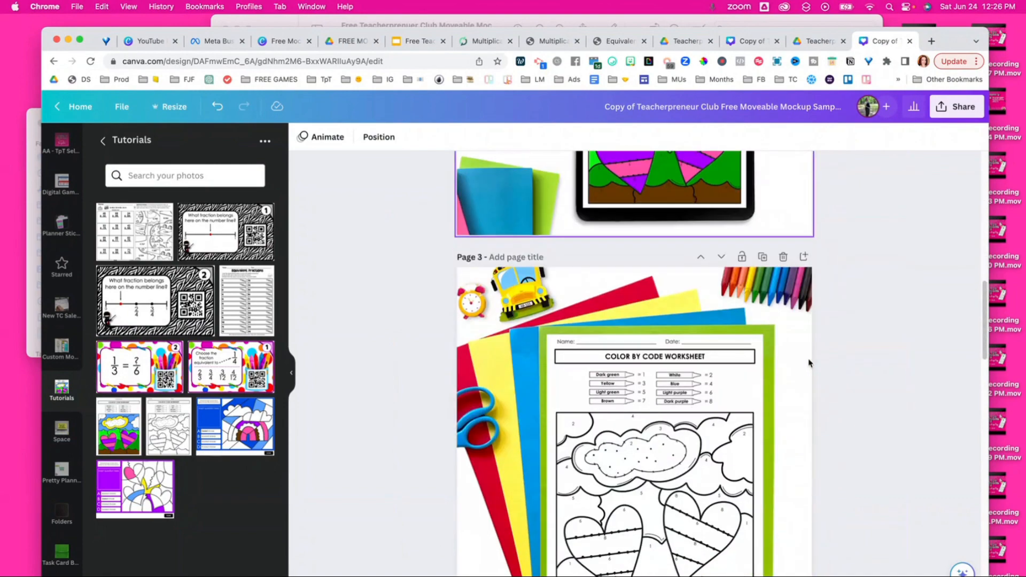
scroll(809, 364, down, 4)
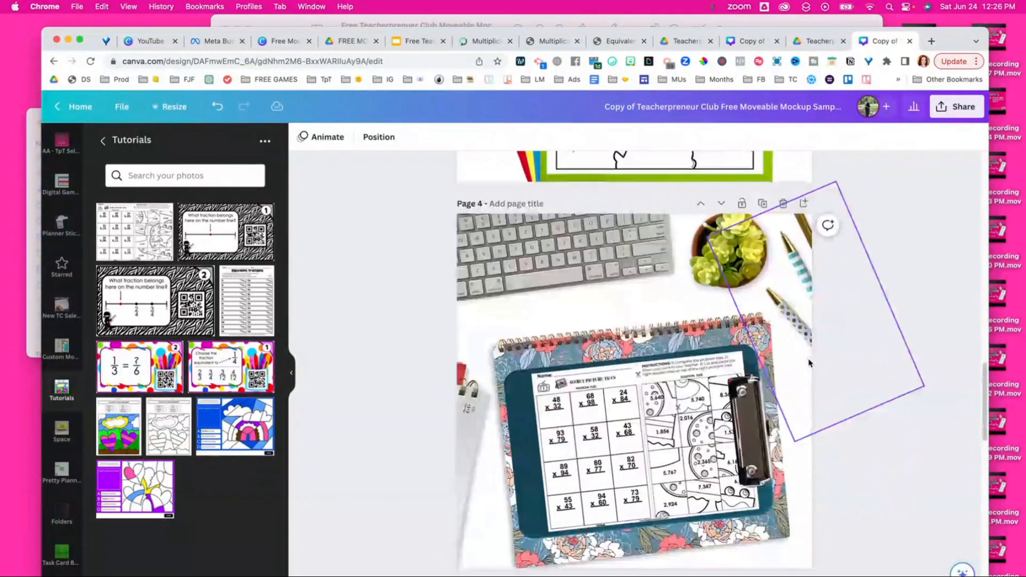
scroll(809, 363, up, 20)
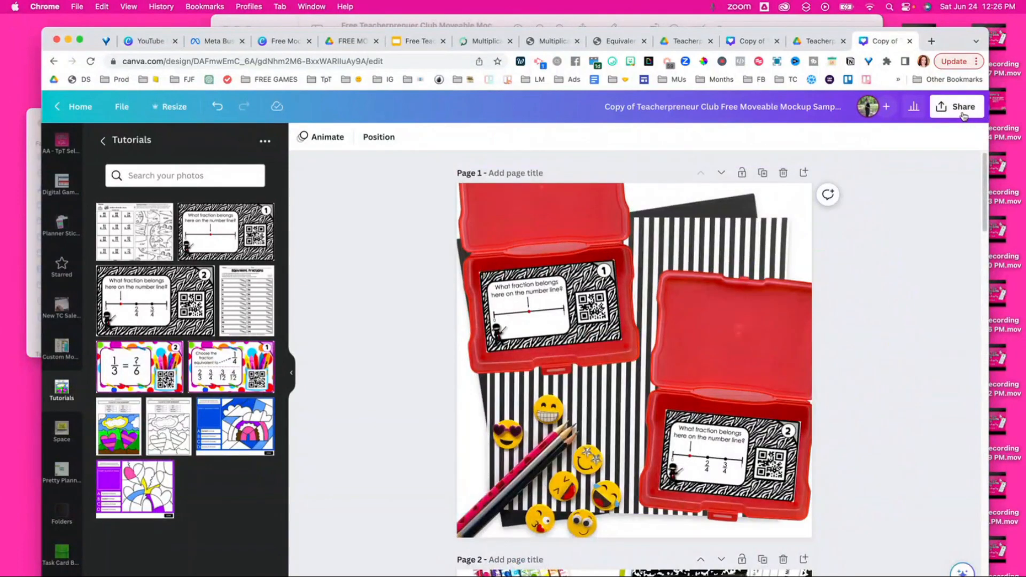
View the download options for the mockup design, including its file type and page selection.
click(965, 107)
click(855, 397)
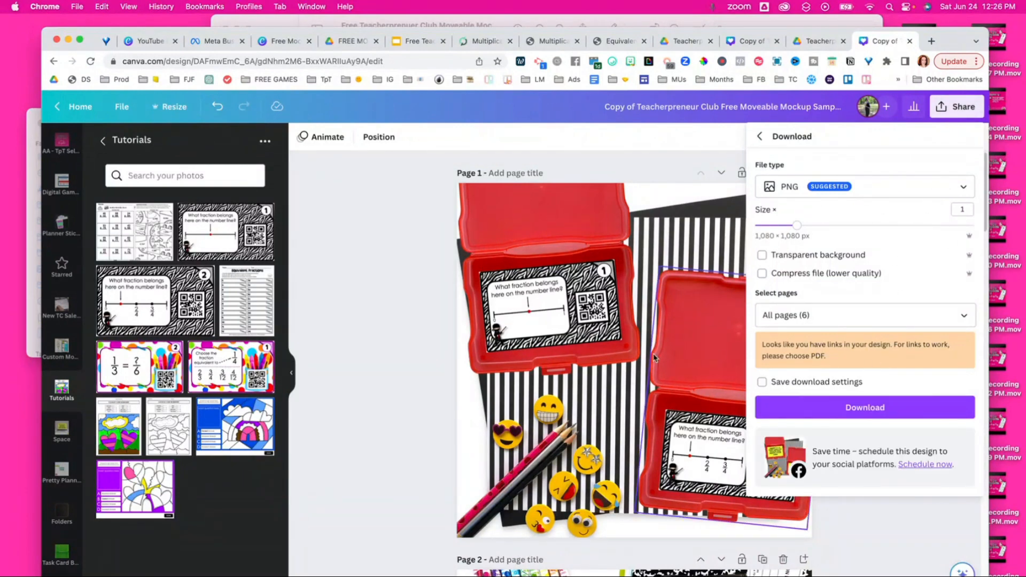
click(414, 421)
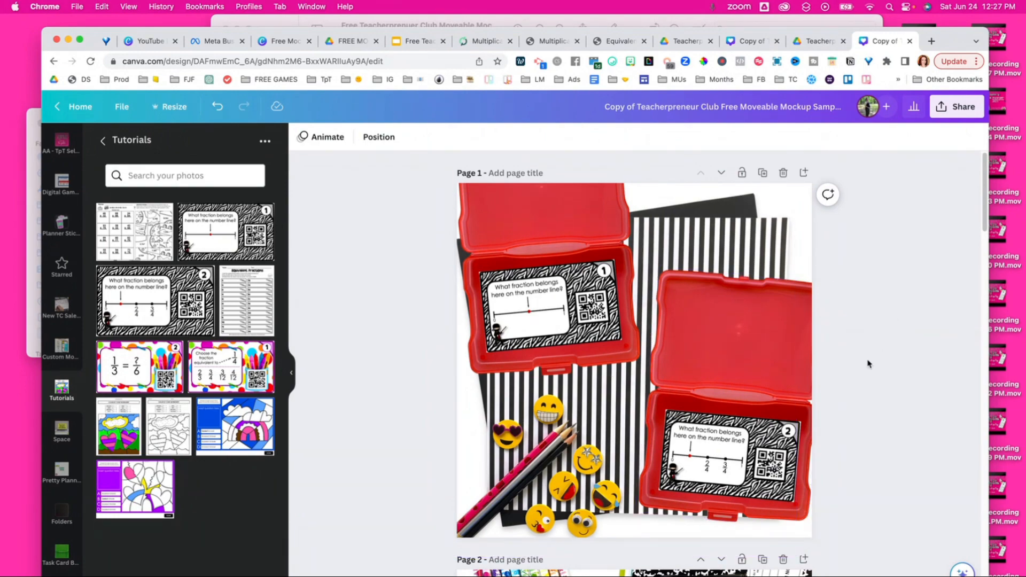
scroll(867, 364, down, 10)
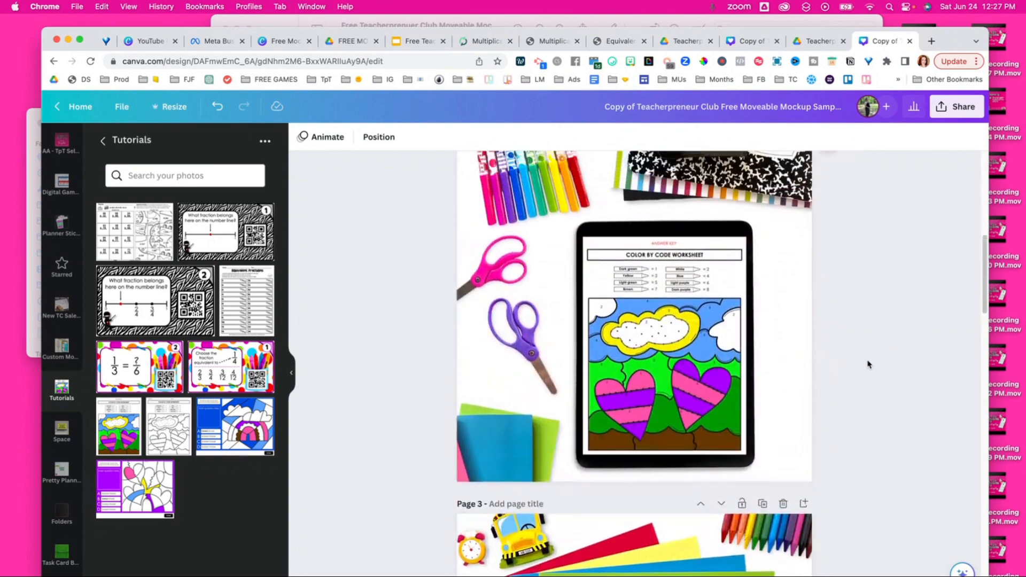
scroll(867, 364, up, 10)
click(718, 465)
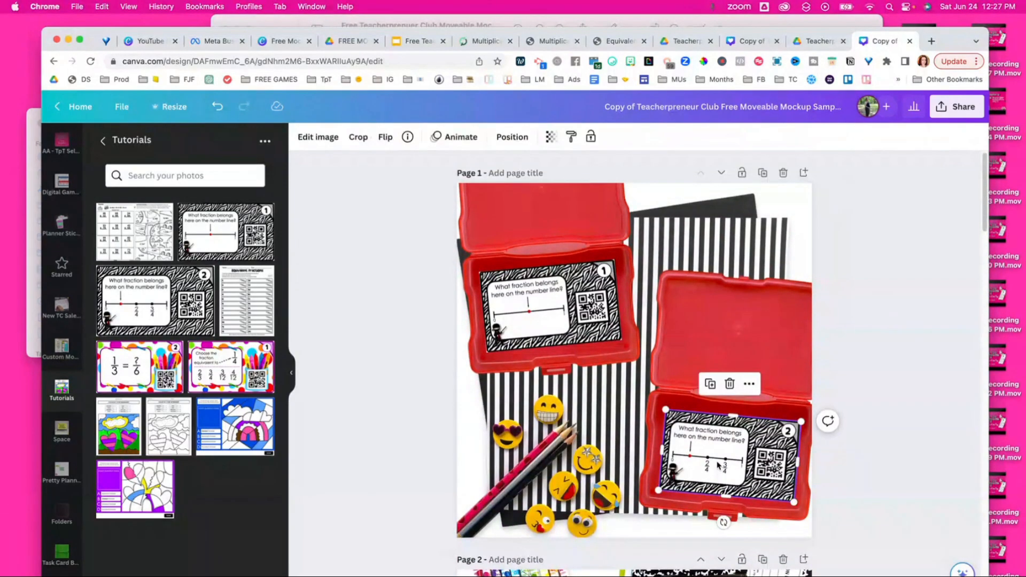
key(BackSpace)
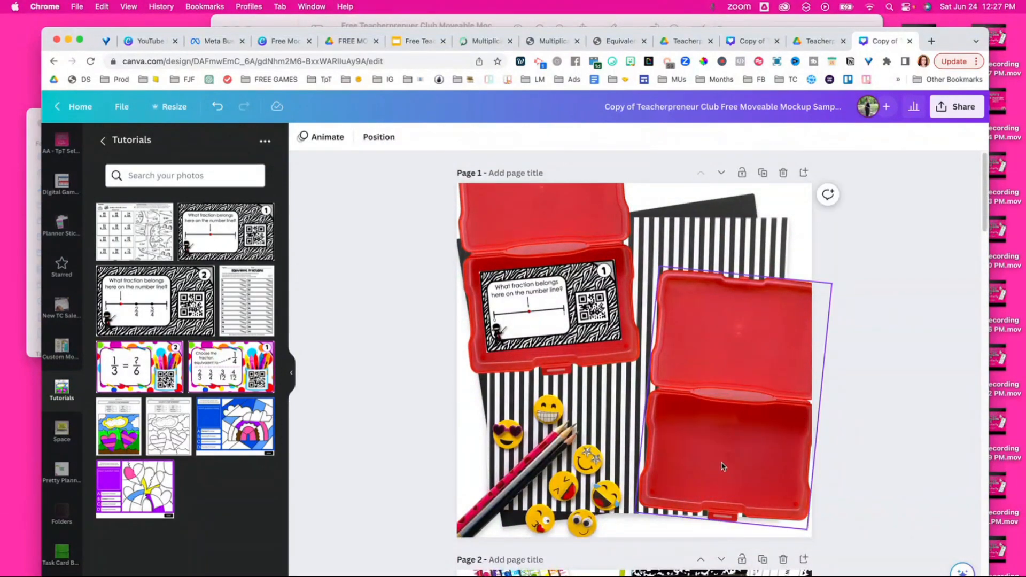
key(super+z)
Delete task card 1 and the red box that holds it from page 1.
click(540, 304)
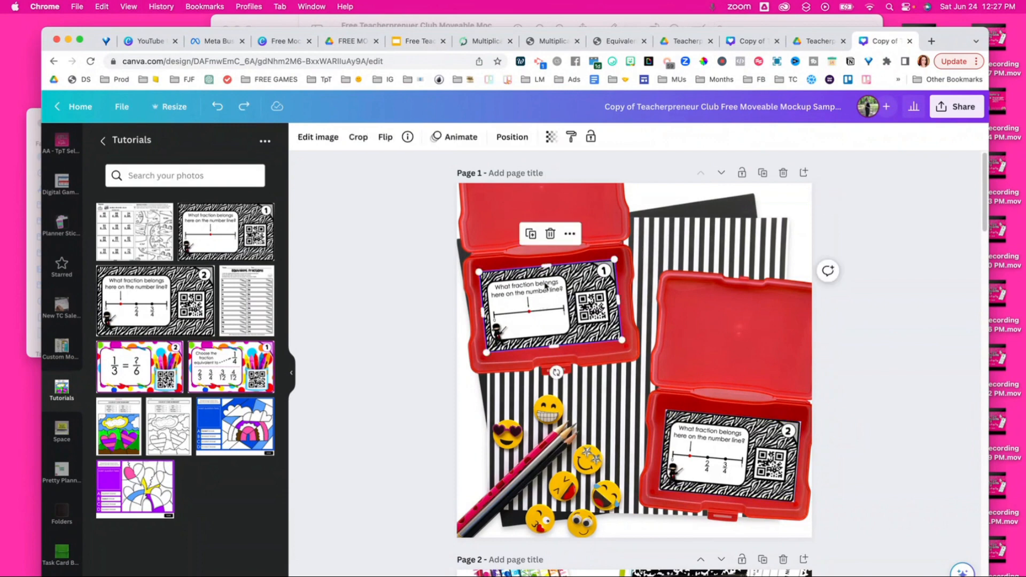
key(BackSpace)
key(BackSpace)
Enlarge the remaining red box, its task card and the striped background scene together, and reposition them to fill page 1.
click(711, 335)
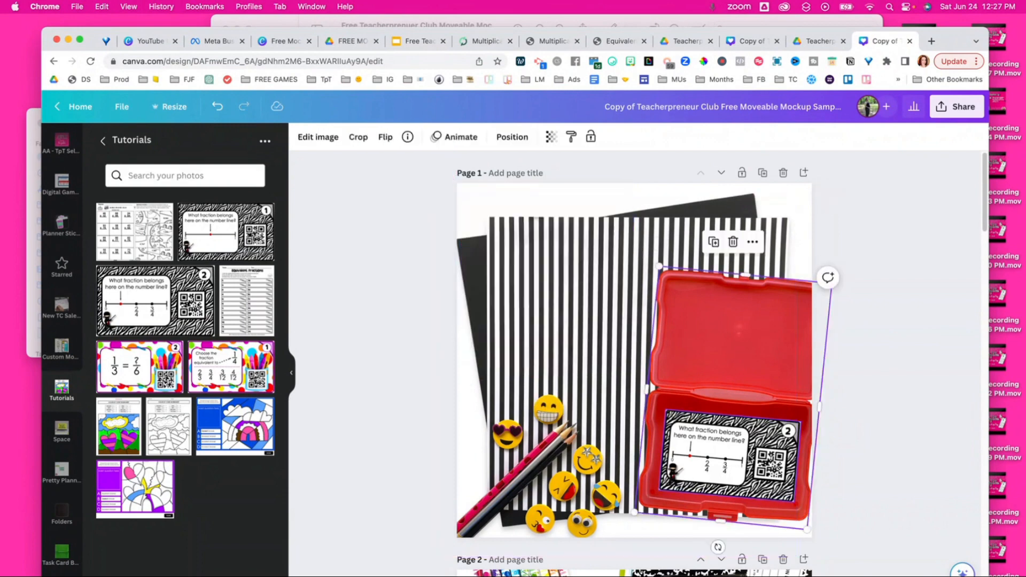
shift+click(732, 464)
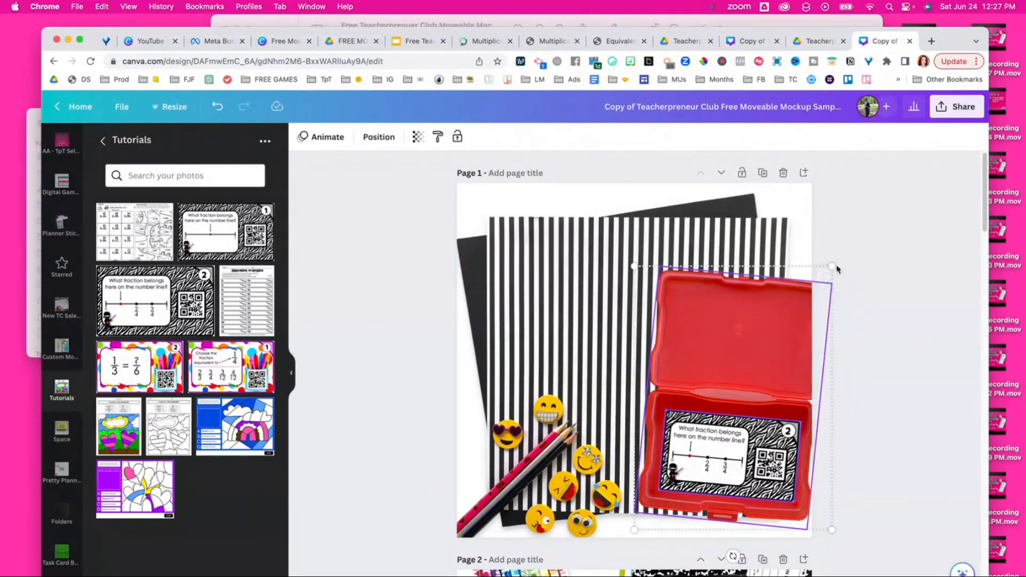
shift+click(780, 263)
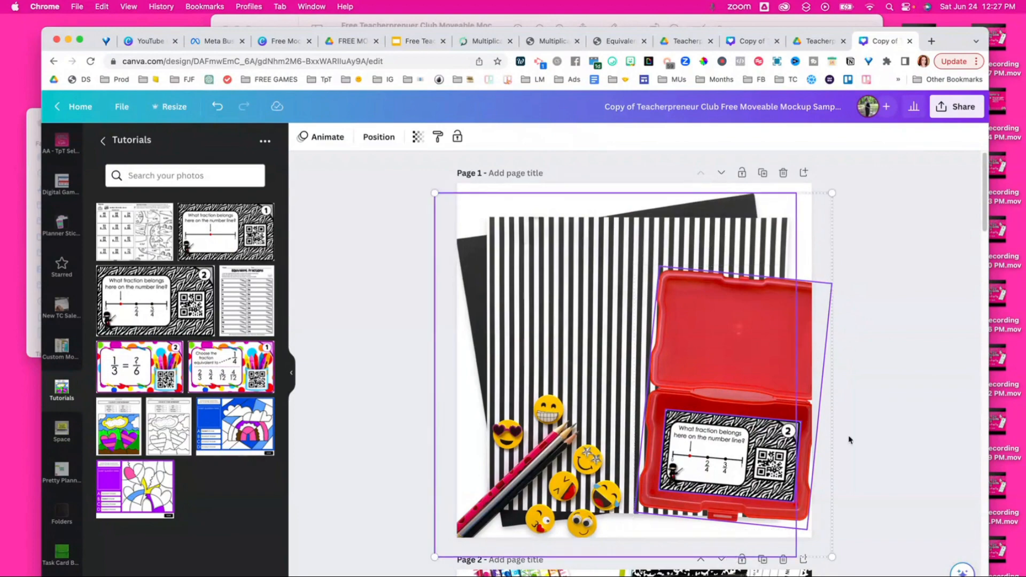
drag(832, 193, 876, 152)
mouse_move(760, 284)
mouse_down()
mouse_move(698, 284)
mouse_move(721, 278)
mouse_up()
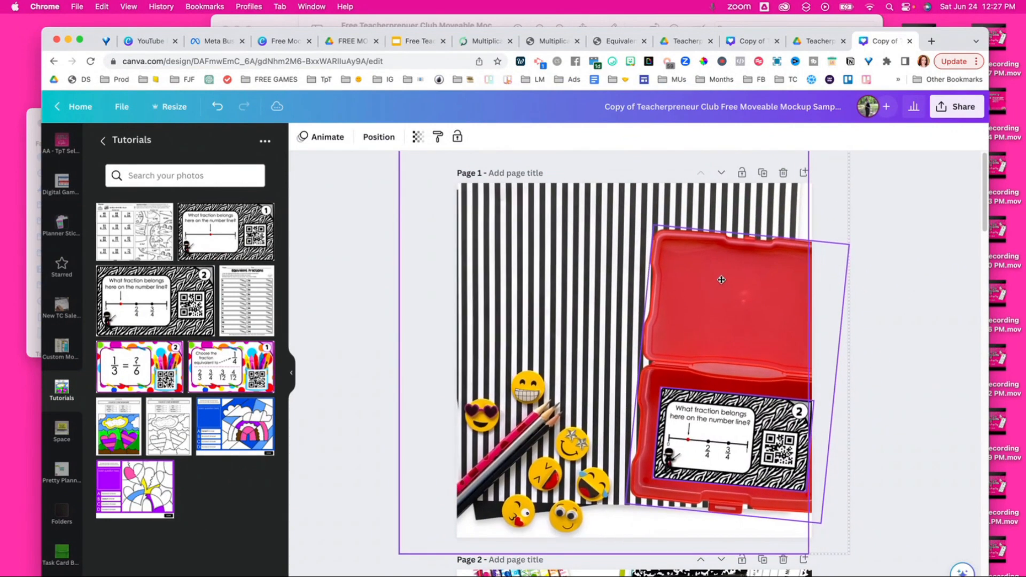
click(912, 329)
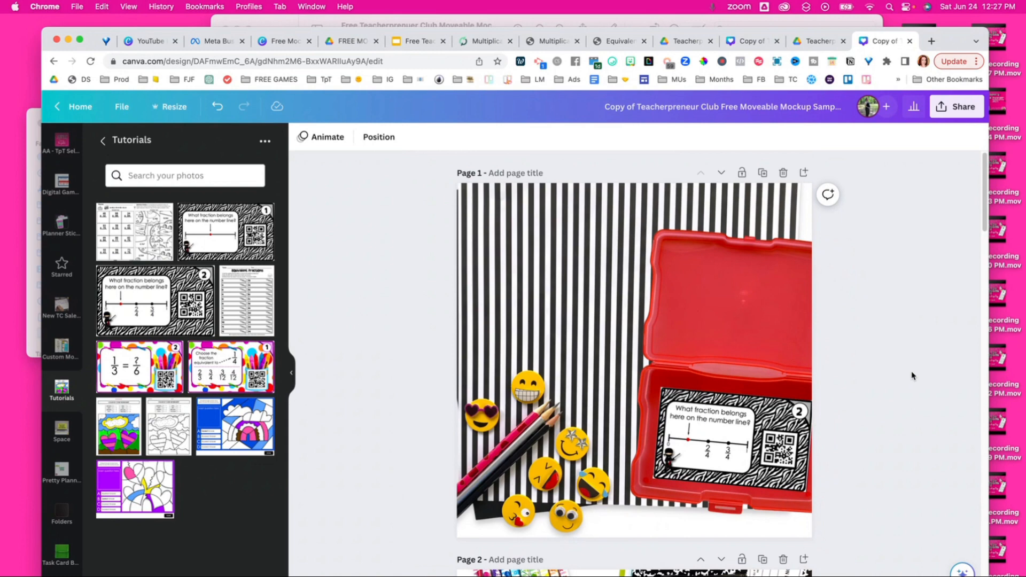
Add a circle shape to page 1, move it to the empty area above the emojis, and enlarge it.
scroll(73, 329, up, 10)
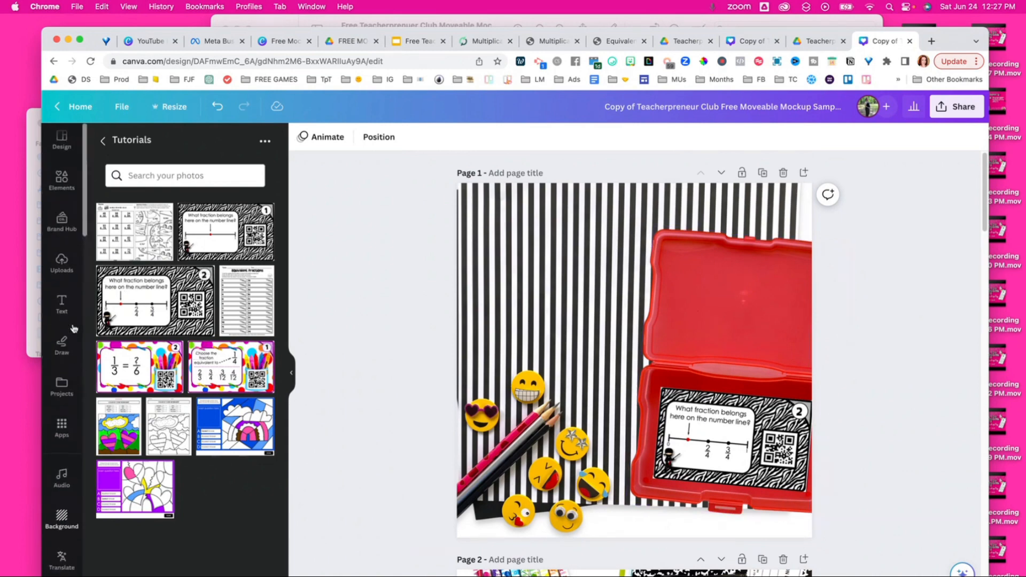
click(61, 179)
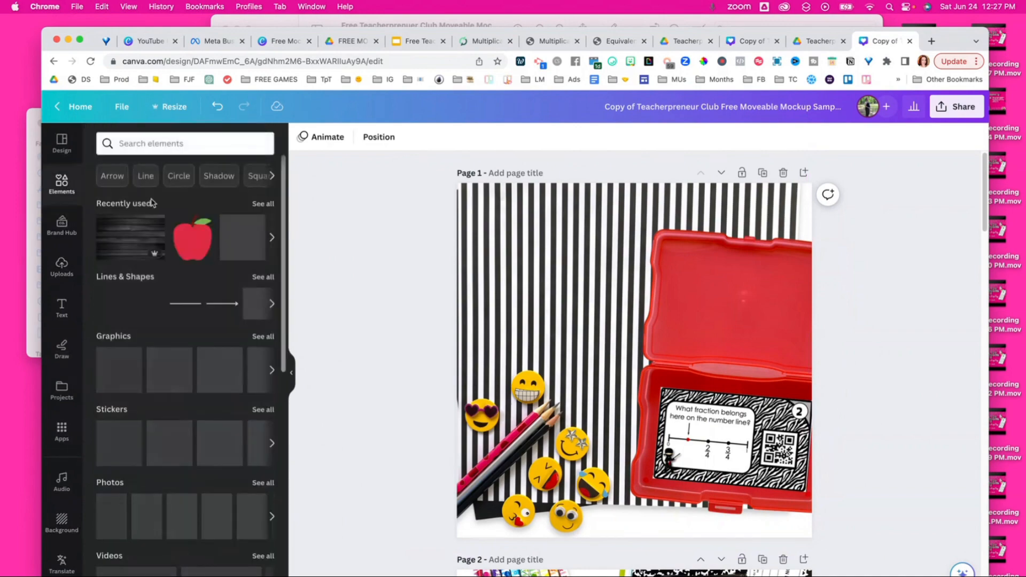
click(259, 303)
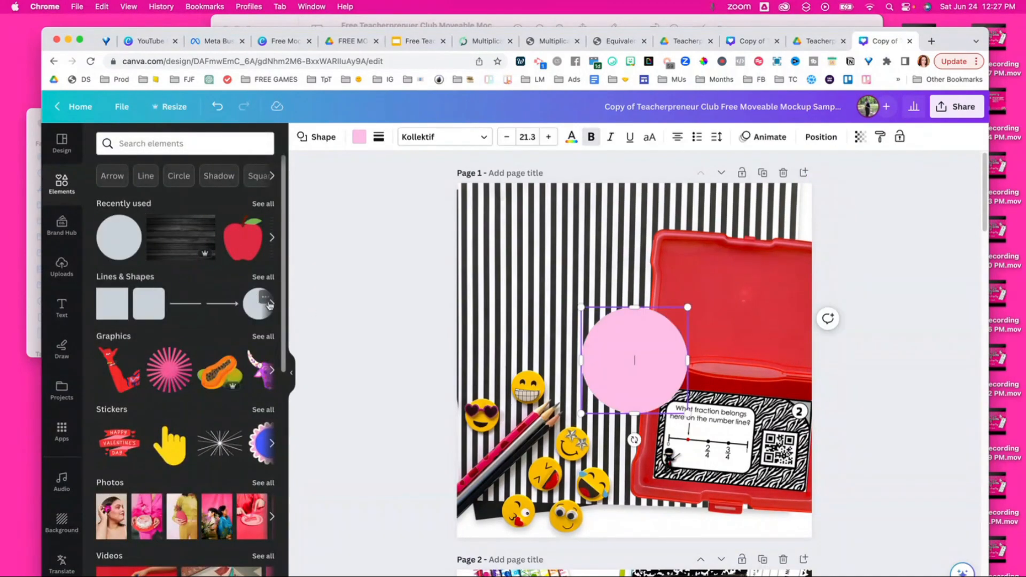
drag(632, 355, 537, 236)
drag(587, 308, 622, 342)
Fill the circle with black from the document colors.
click(359, 137)
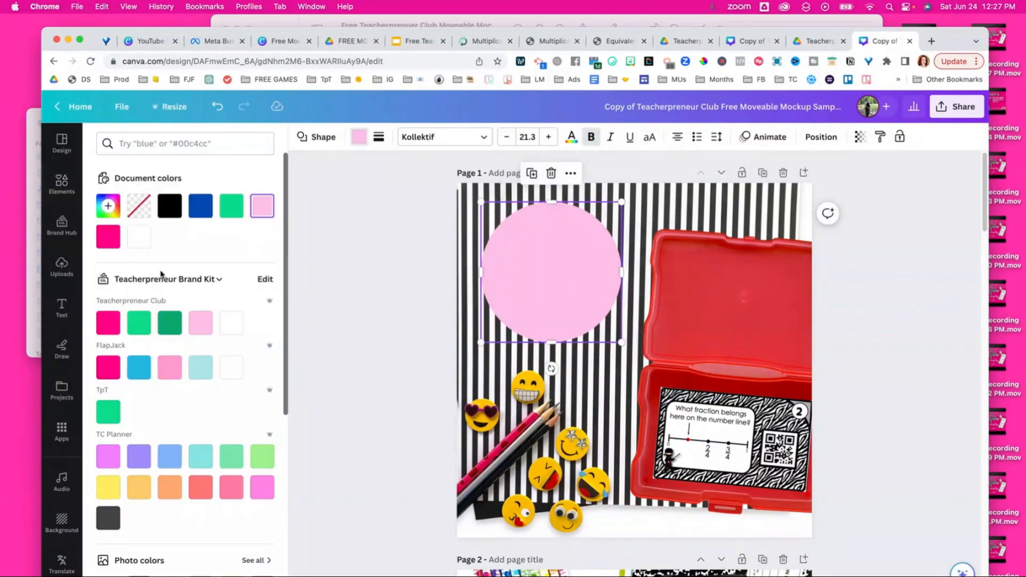
click(170, 207)
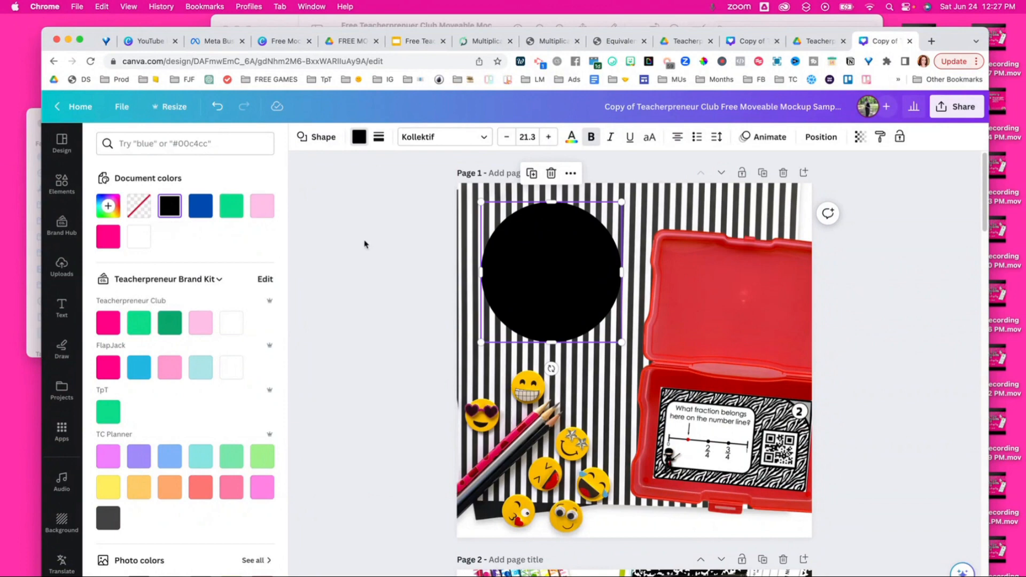
click(365, 242)
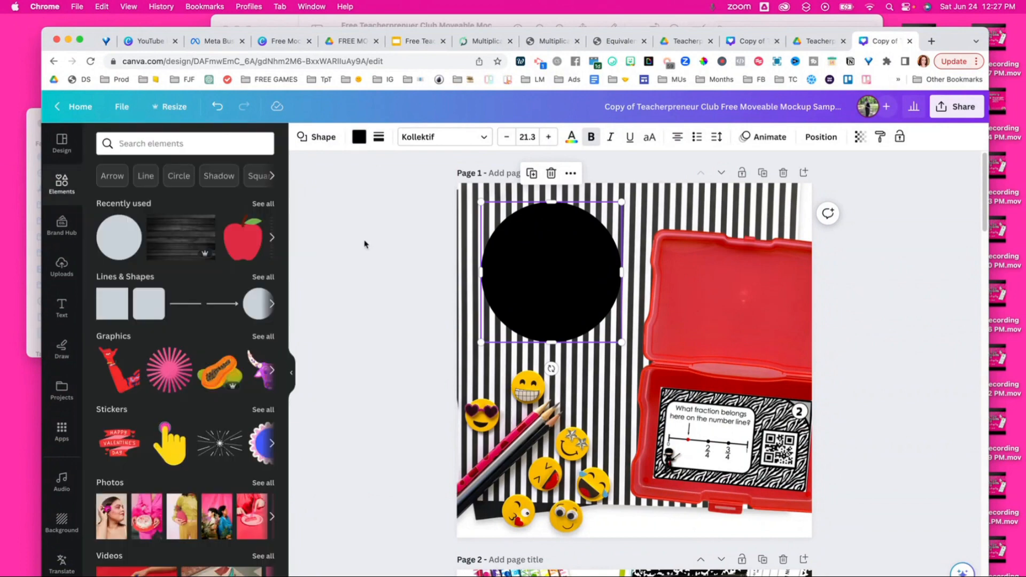
Add a subheading text box to page 1 and color its text white.
click(61, 307)
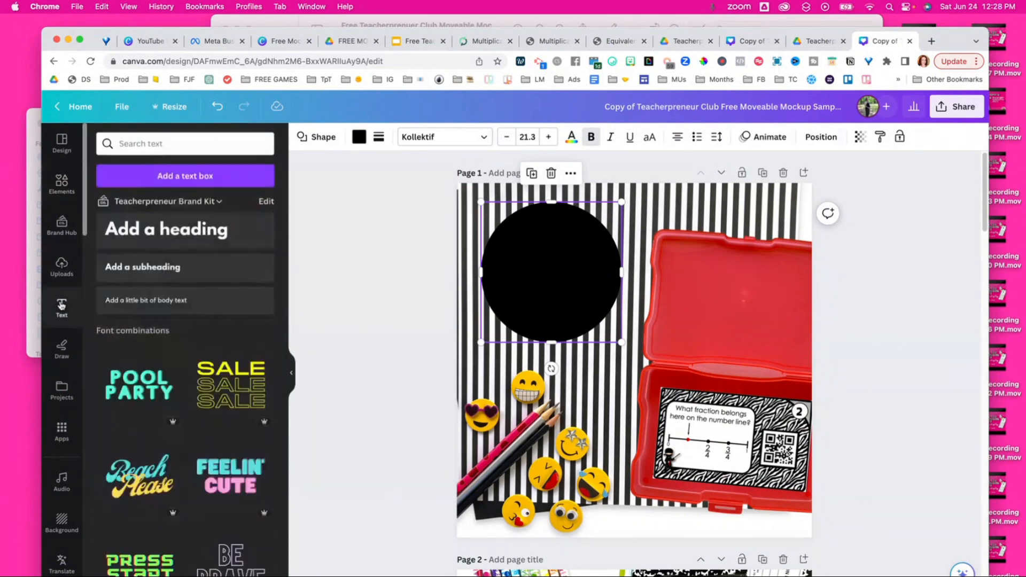
click(162, 228)
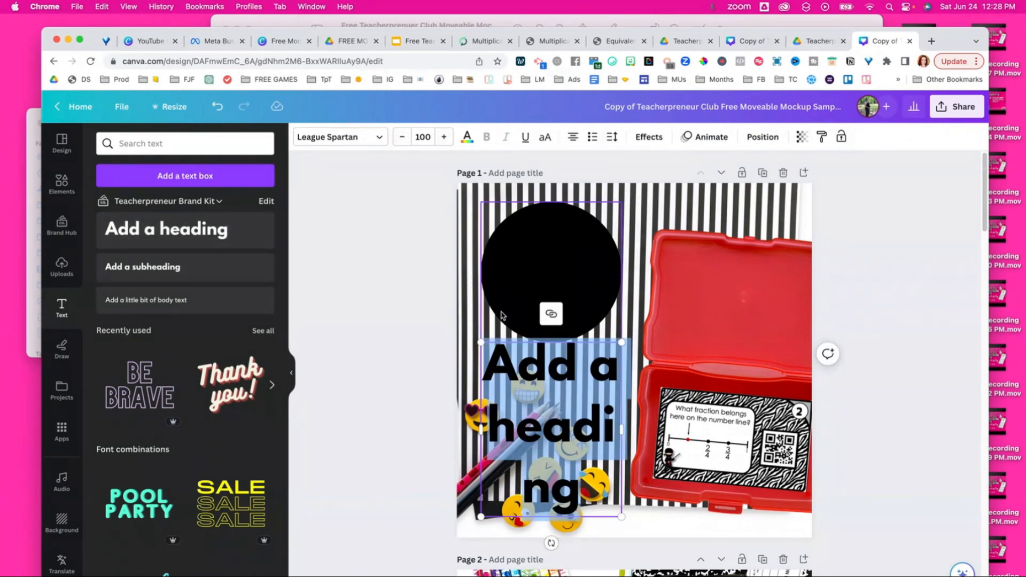
key(super+z)
click(232, 272)
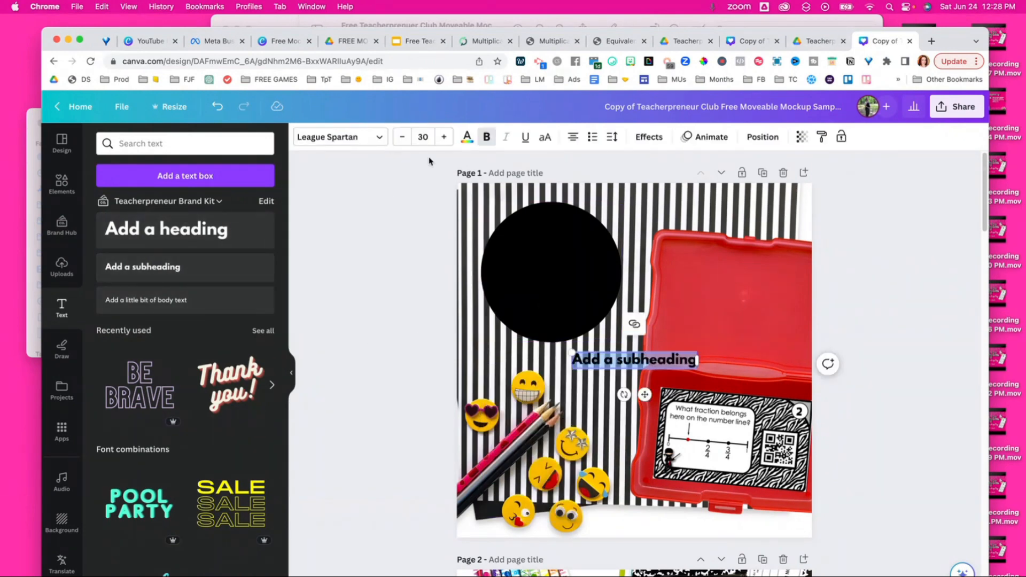
click(472, 141)
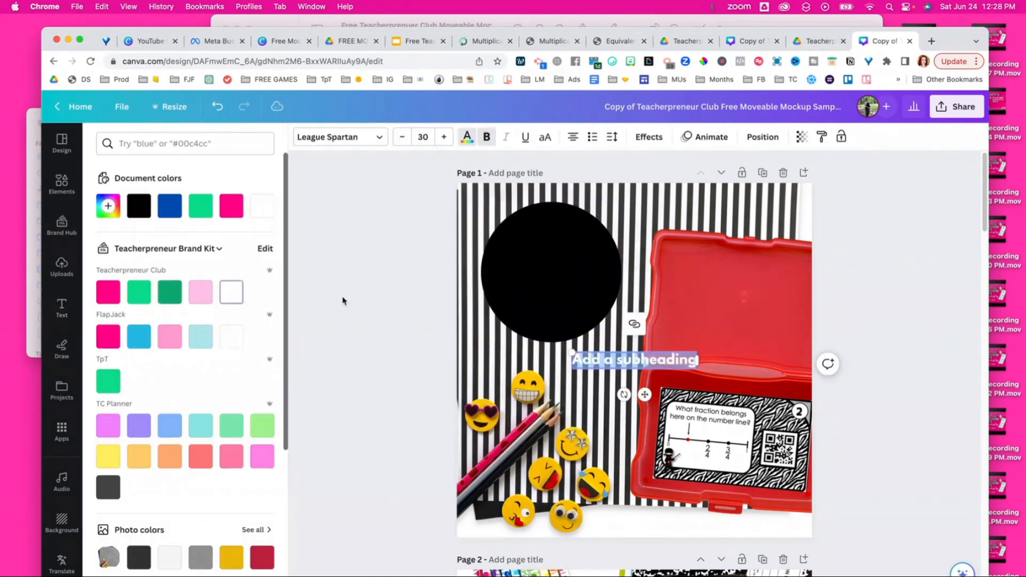
click(392, 337)
Move the subheading onto the black circle and narrow its text box so the words wrap onto two lines.
click(469, 360)
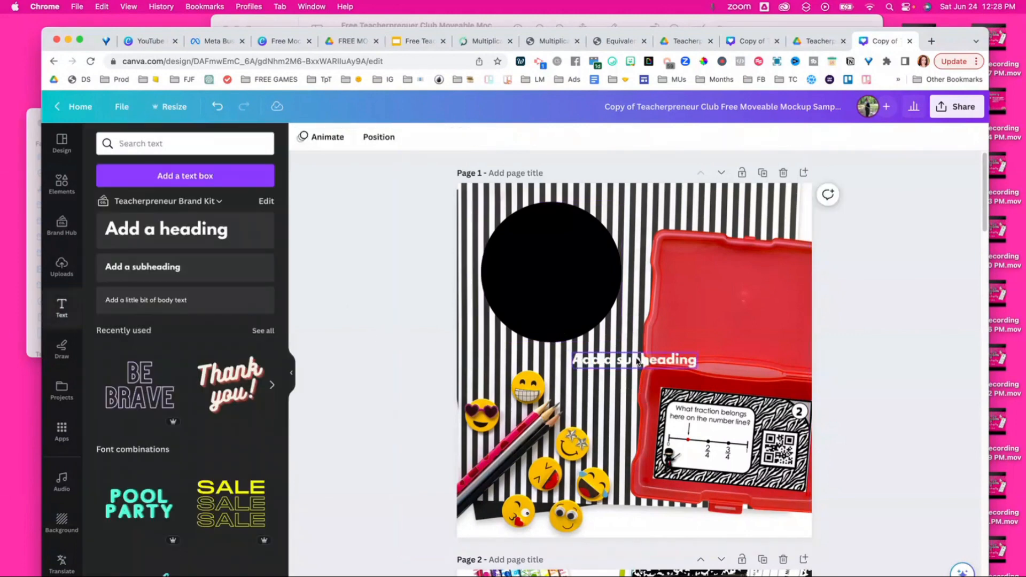
drag(640, 361, 571, 246)
drag(634, 260, 593, 261)
click(408, 325)
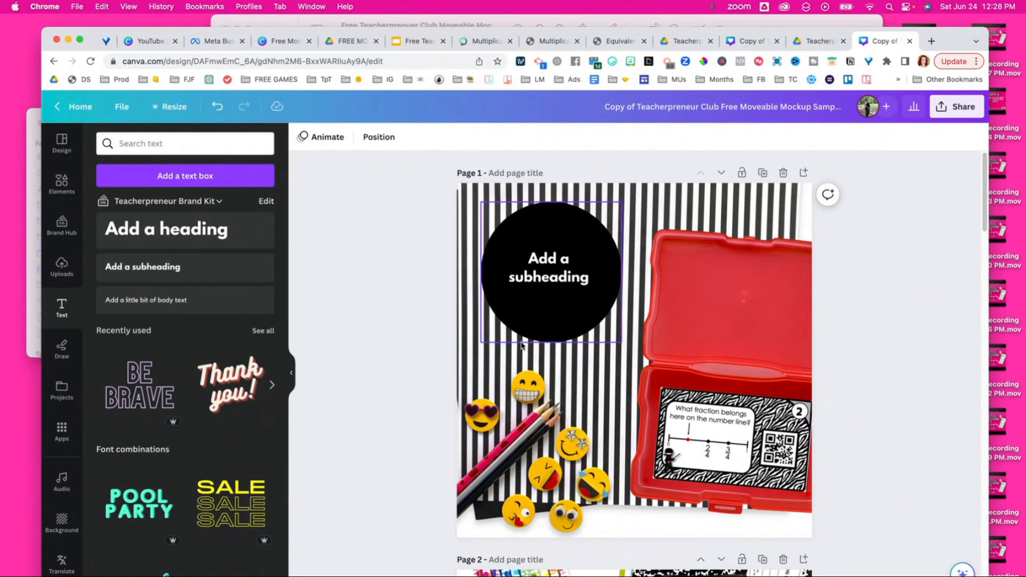
Delete both scissors and the colored papers from page 2, and move the tablet with its worksheet to the right.
scroll(860, 379, down, 10)
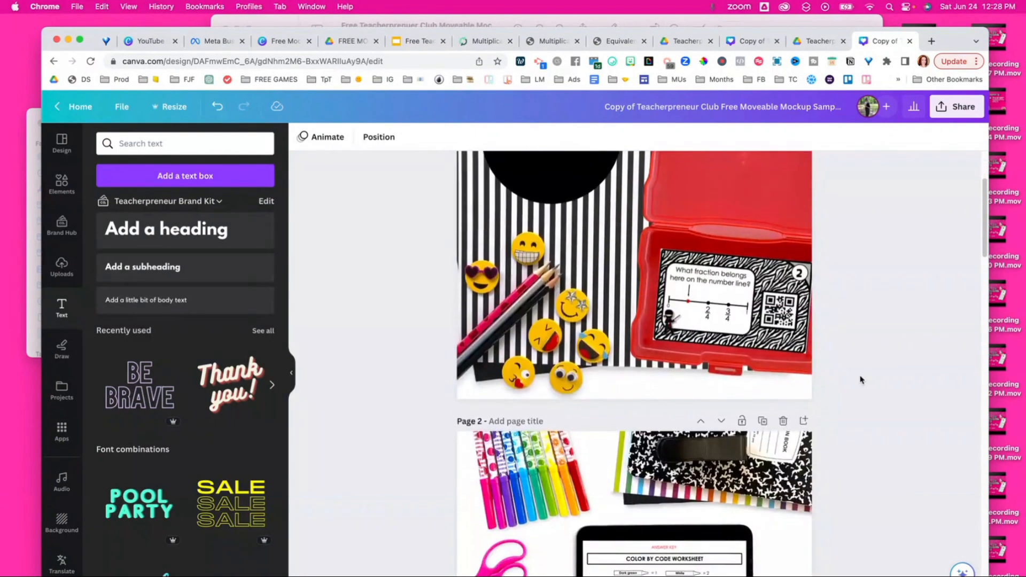
drag(380, 308, 527, 513)
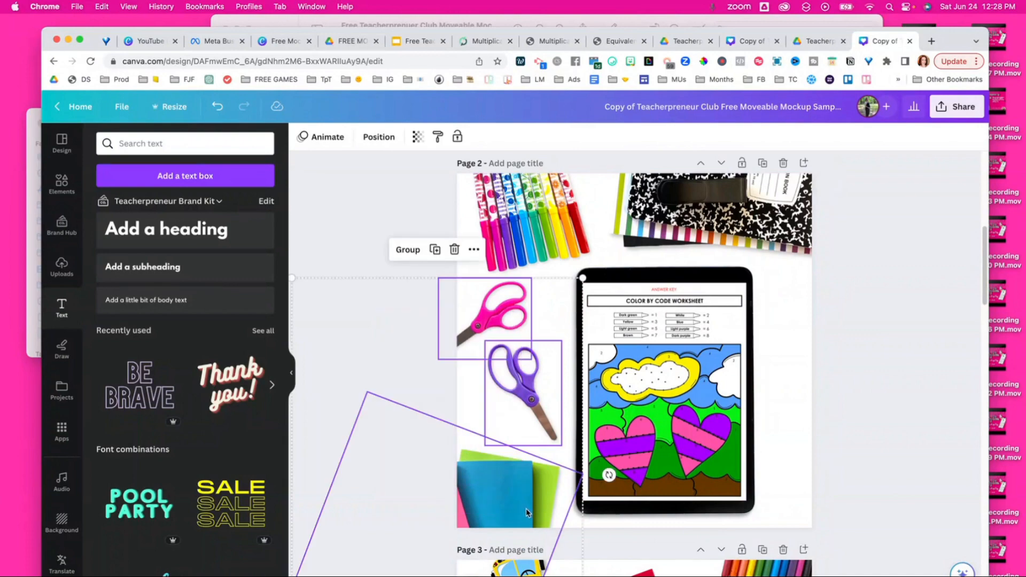
key(Delete)
drag(861, 462, 643, 316)
drag(653, 341, 691, 345)
Duplicate the tablet with its worksheet on page 2, place the copy left of the original, and shift both tablets right.
scroll(563, 429, down, 10)
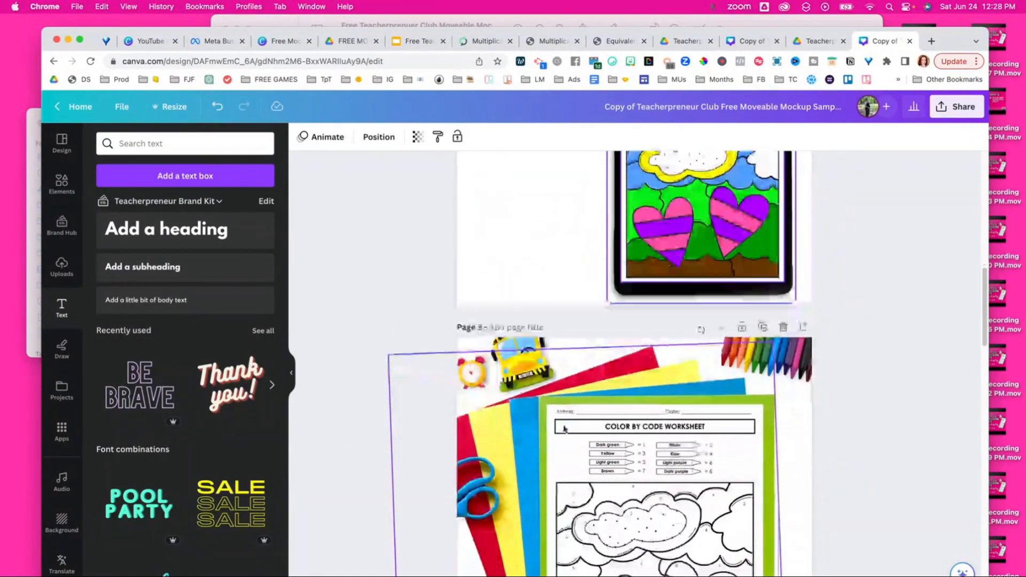
scroll(564, 427, up, 4)
scroll(564, 427, up, 5)
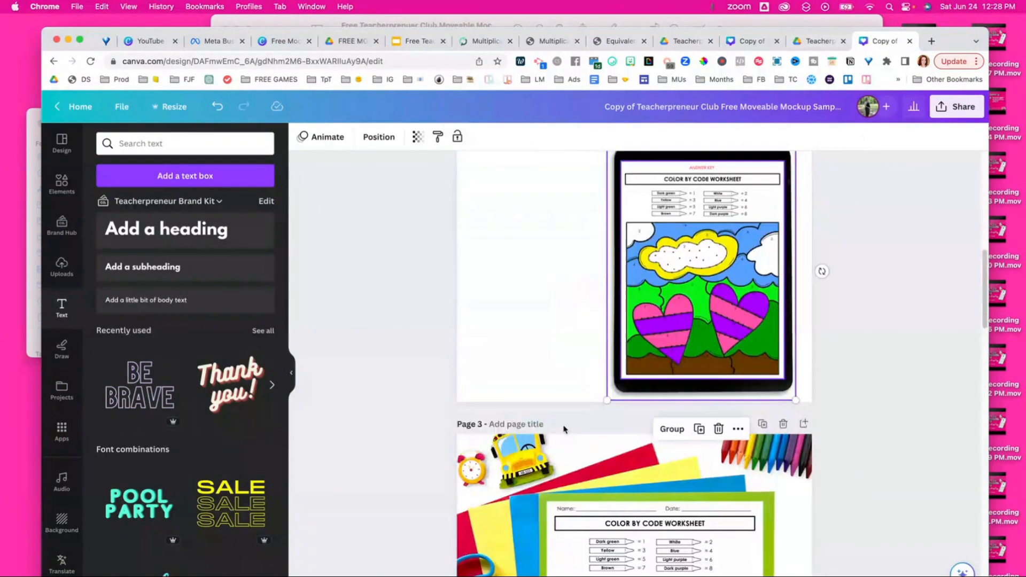
key(super+d)
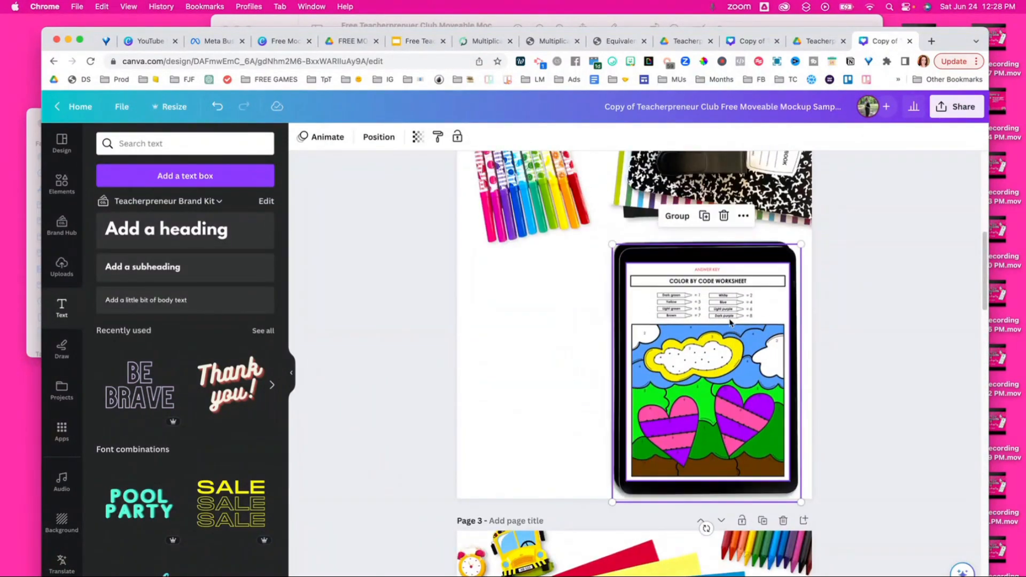
drag(728, 315, 534, 342)
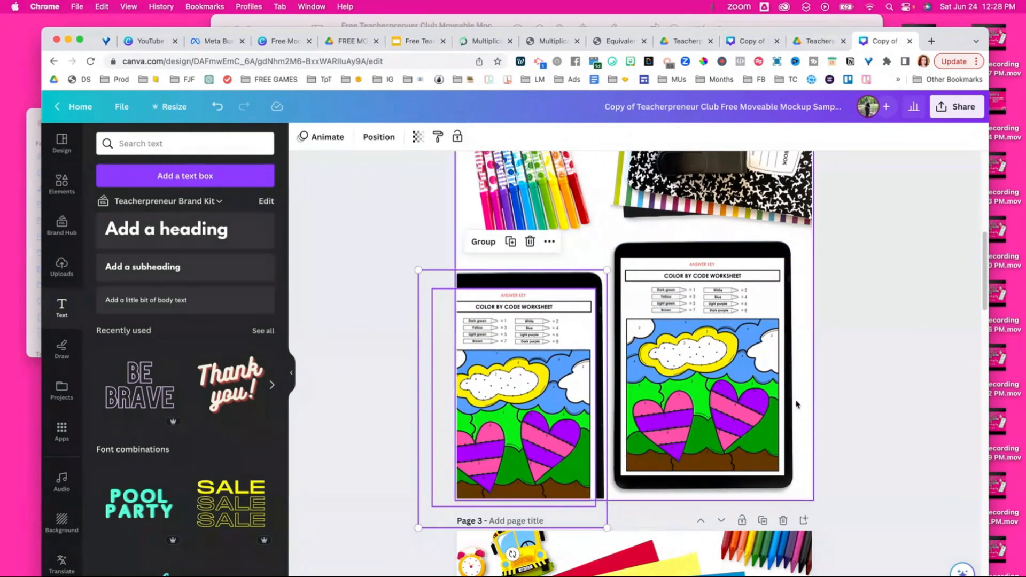
drag(885, 405, 508, 390)
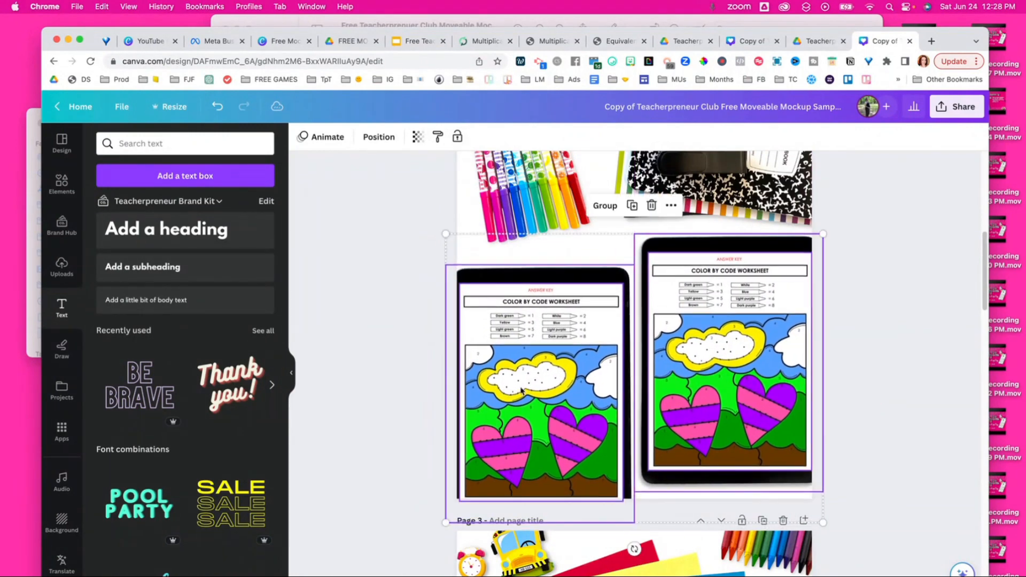
click(867, 448)
Create a resized copy of the design in the Instagram Story format, 1080 × 1920 px.
scroll(876, 455, down, 7)
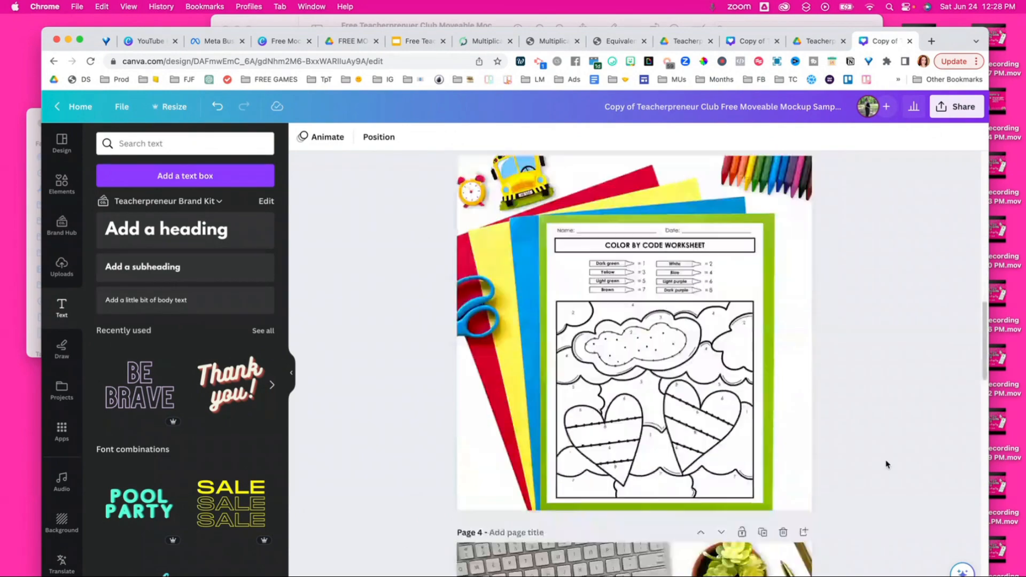
scroll(885, 464, up, 15)
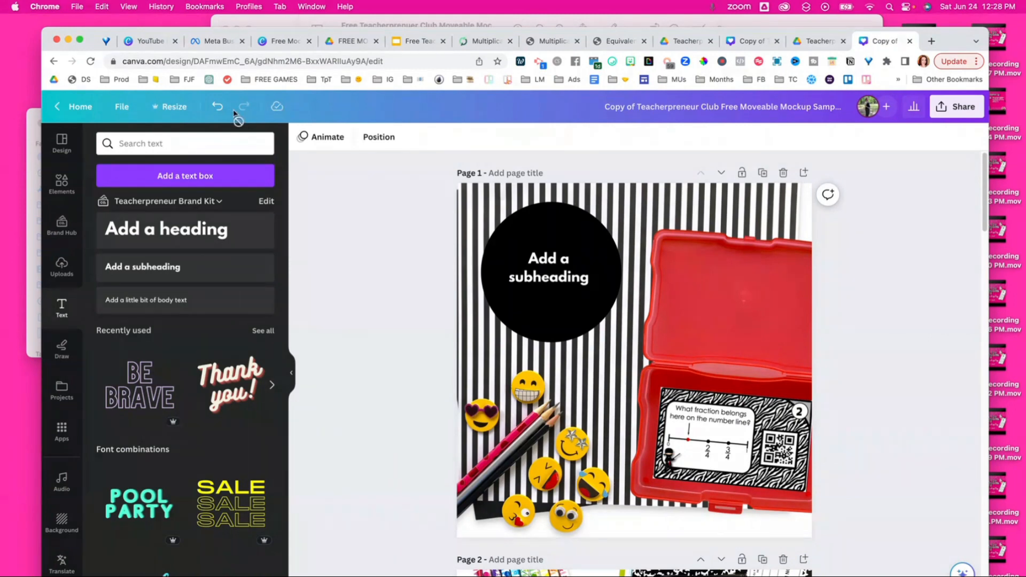
click(172, 110)
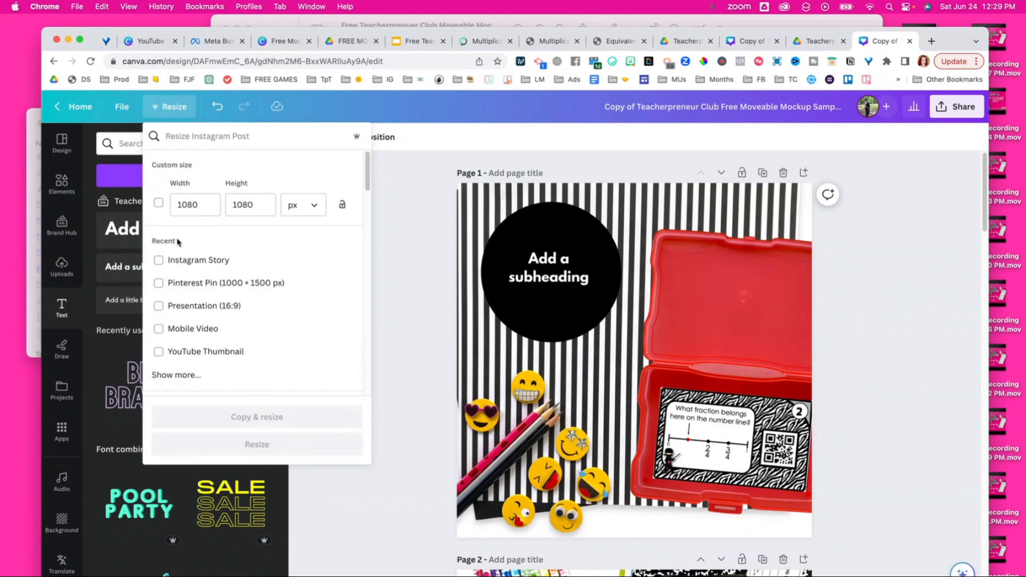
click(185, 261)
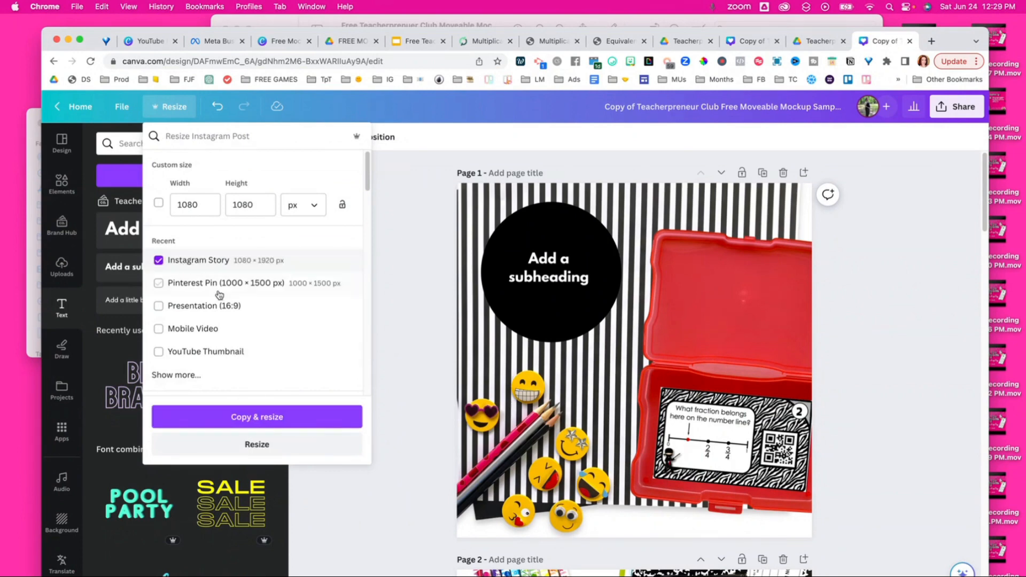
click(293, 418)
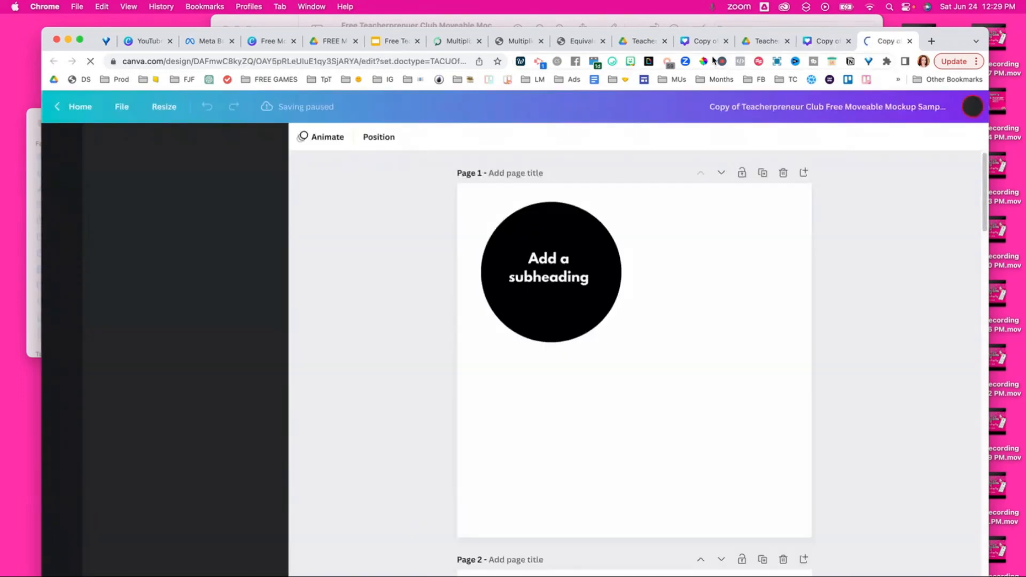
Return to the home page from the first mockup copy and create a new blank Instagram Story design.
click(706, 46)
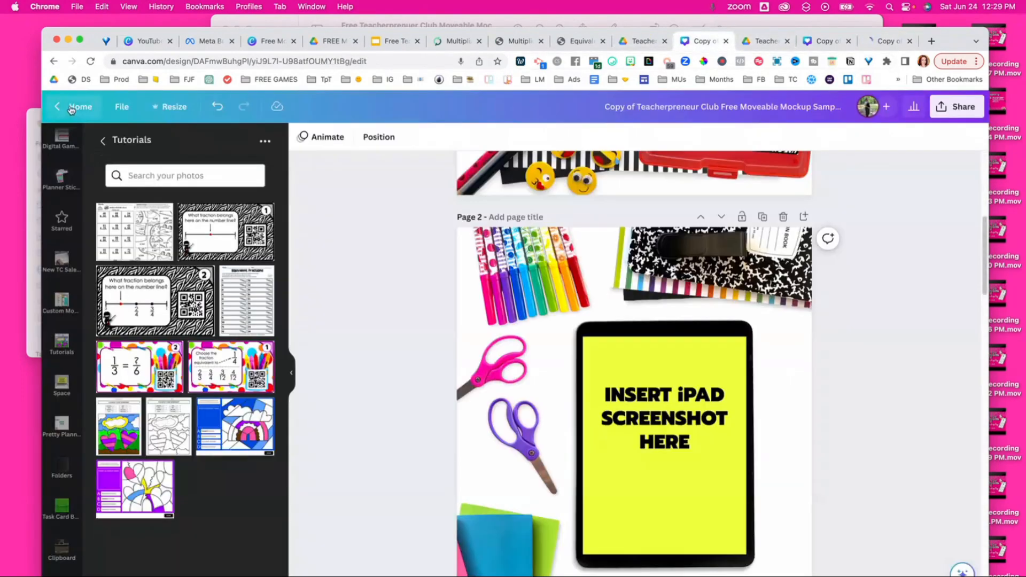
click(72, 111)
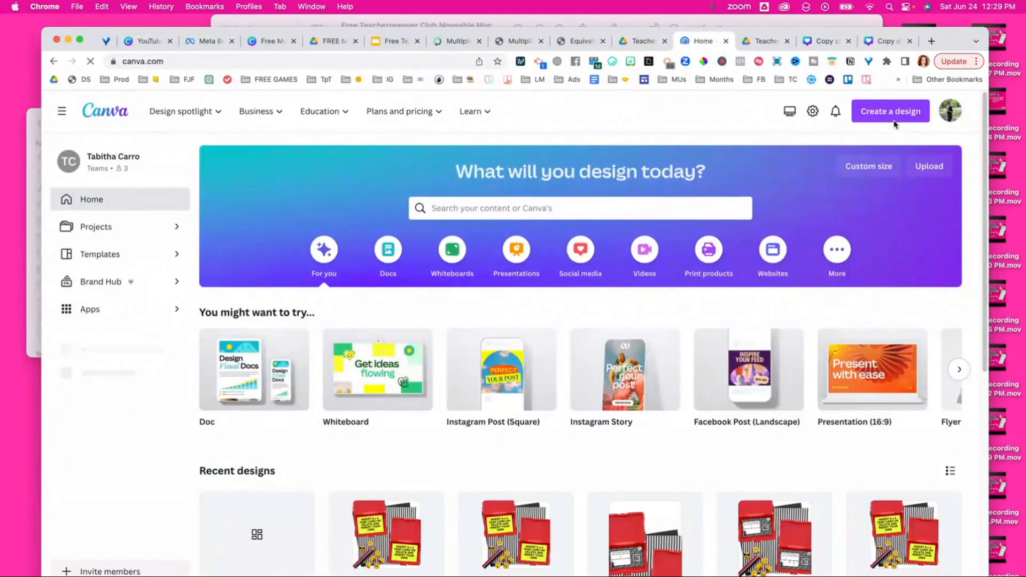
click(888, 116)
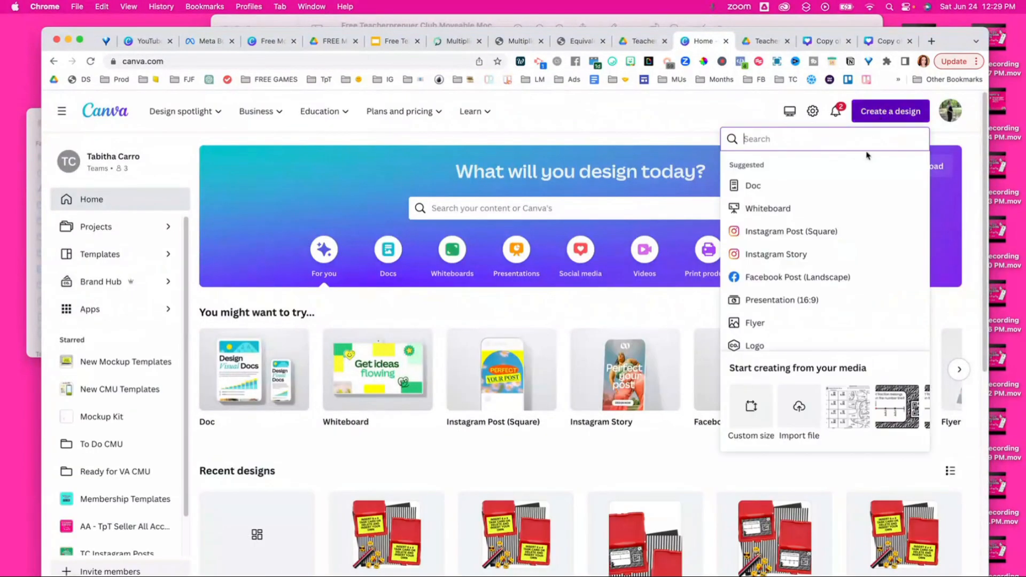
click(797, 259)
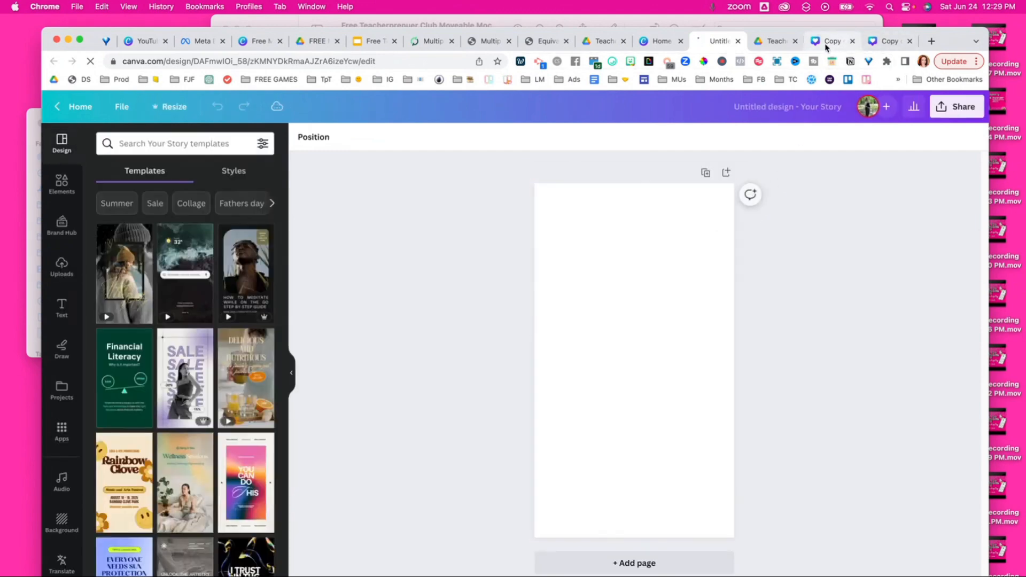
Copy all page 1 elements from the square mockup design and paste them into the blank story design.
click(842, 43)
drag(311, 217, 962, 511)
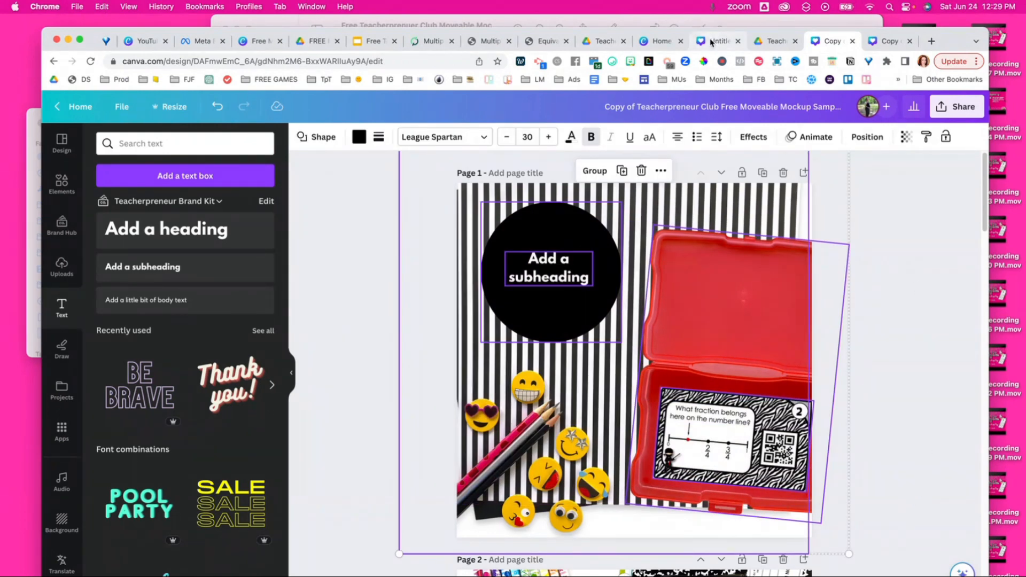
right_click(703, 290)
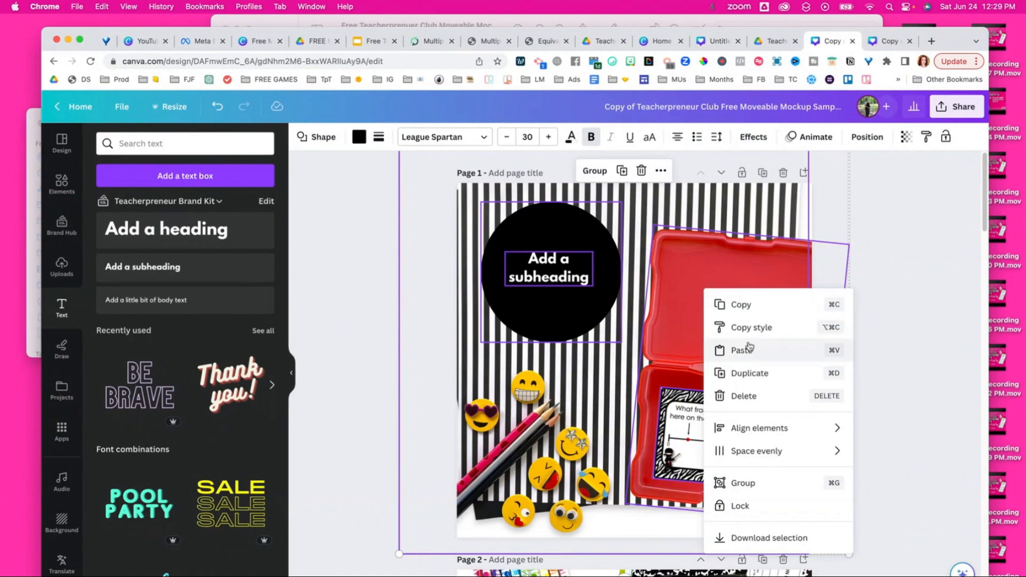
click(750, 304)
click(724, 44)
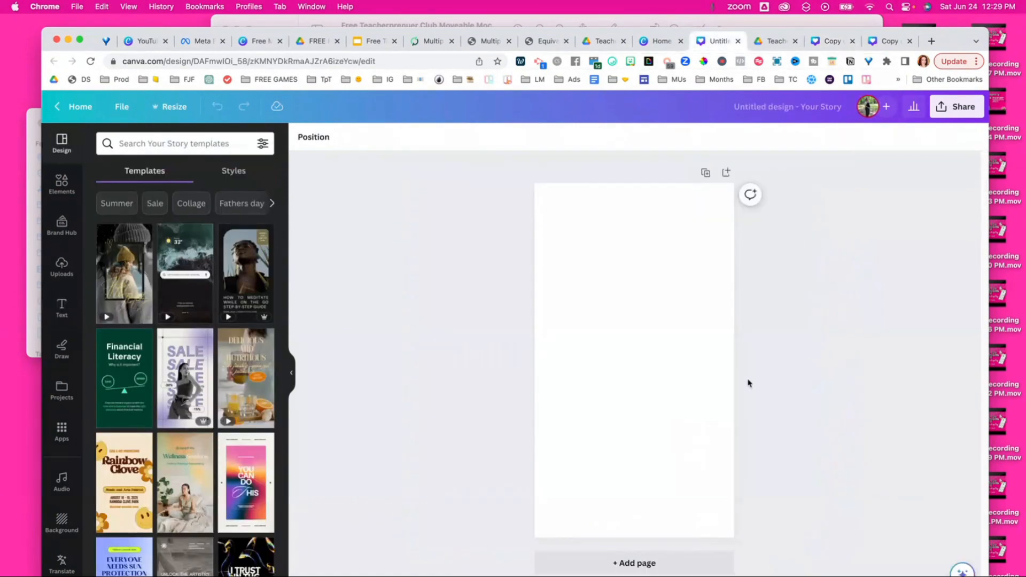
key(super+v)
Enlarge the pasted scene until it spans the full width of the story page, and move it down slightly.
drag(736, 363, 783, 411)
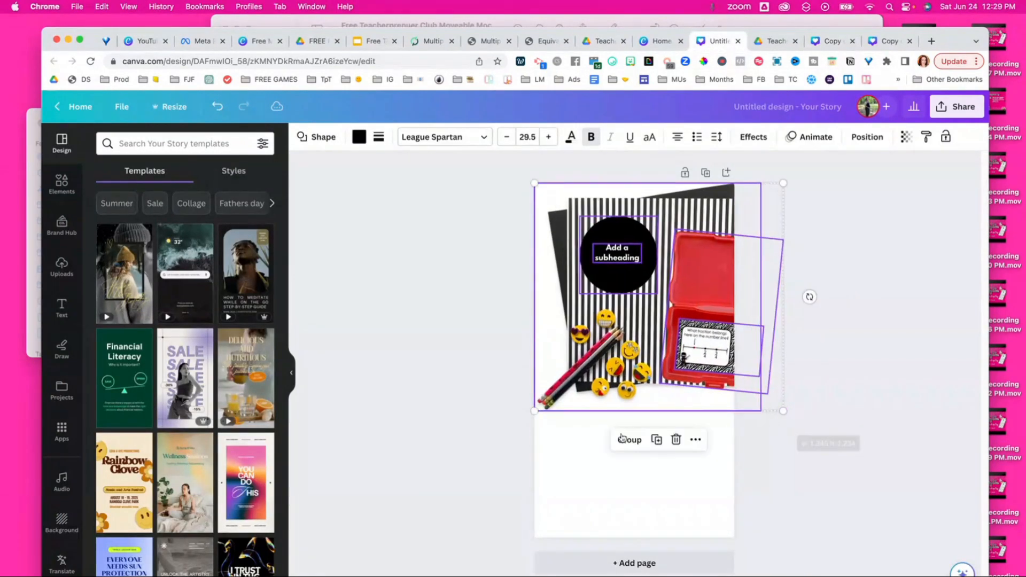
drag(521, 427, 475, 466)
drag(781, 183, 788, 172)
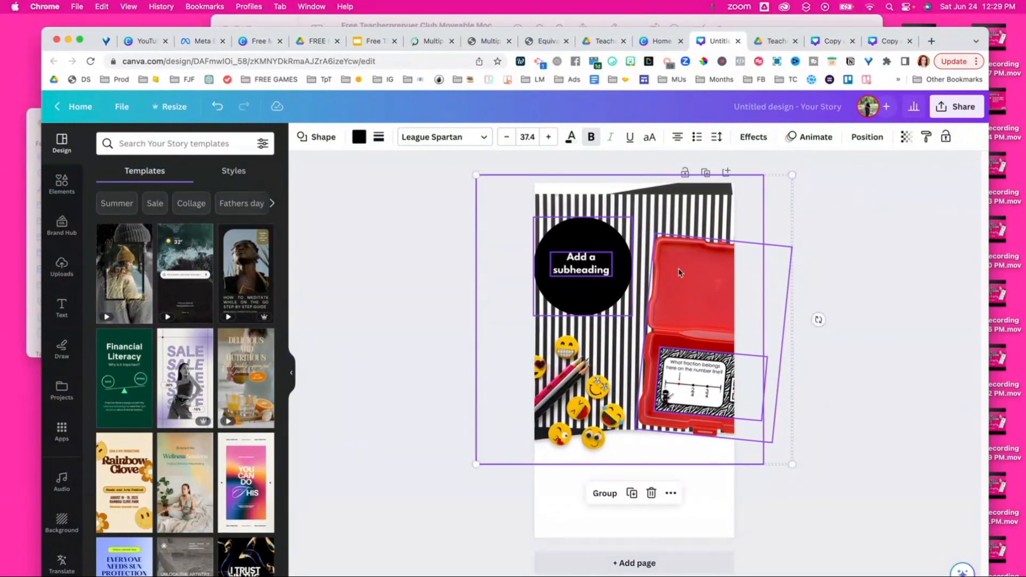
drag(678, 274, 677, 298)
click(866, 357)
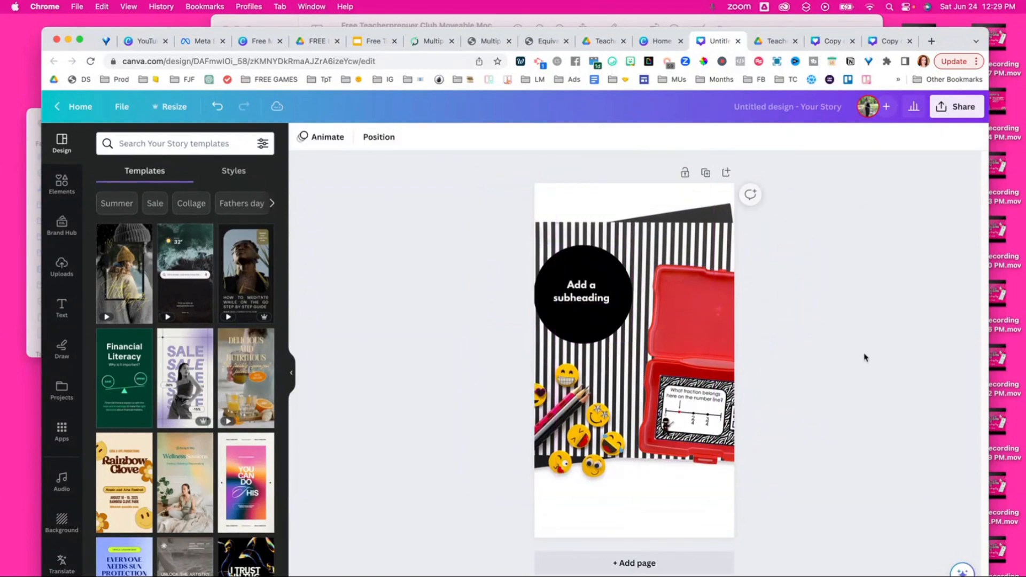
In the resized story copy, select the whole page 1 scene and enlarge it beyond the page's side edges.
click(883, 44)
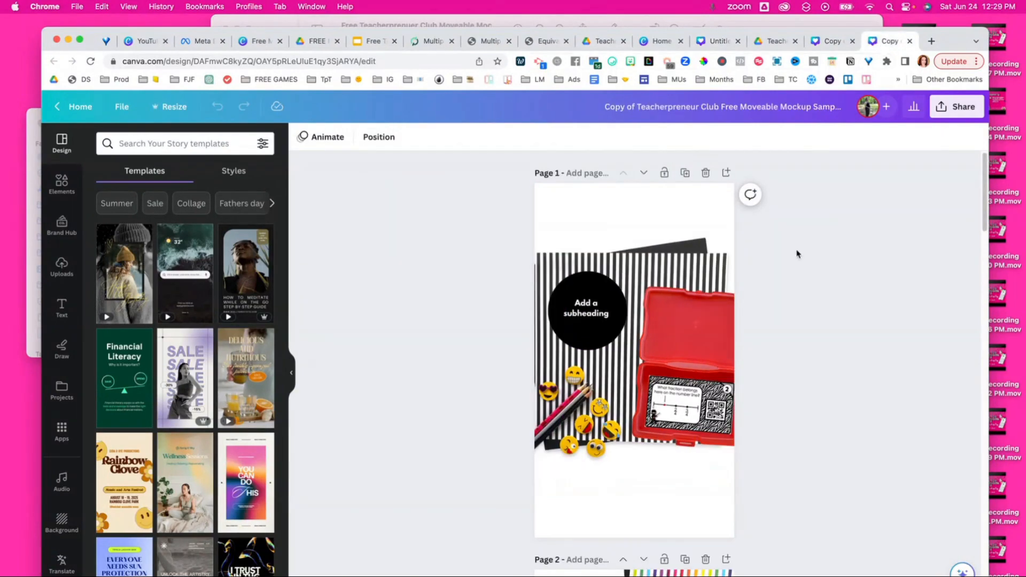
drag(433, 233, 759, 475)
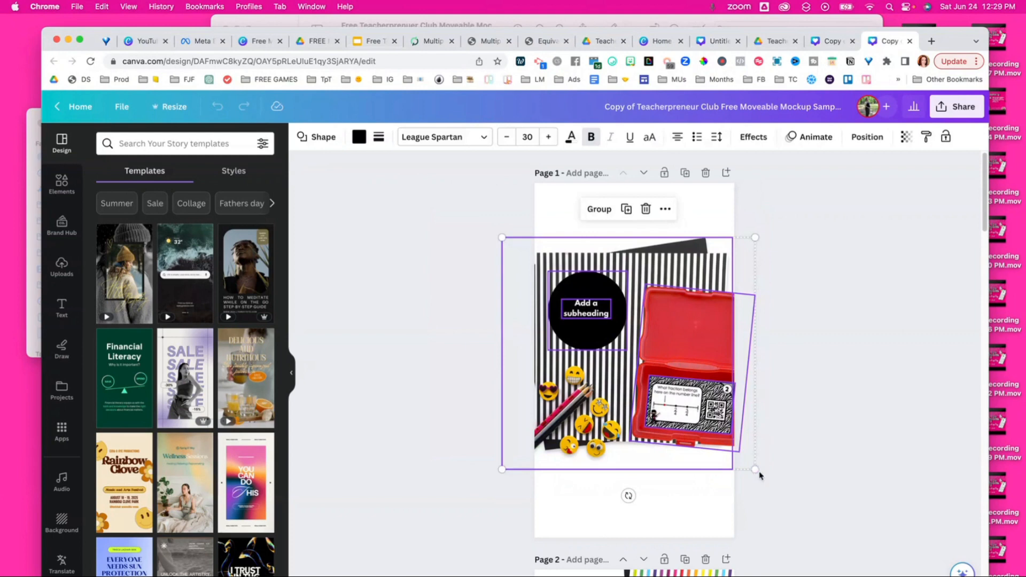
click(767, 487)
drag(426, 231, 769, 481)
drag(502, 237, 474, 211)
drag(755, 470, 771, 484)
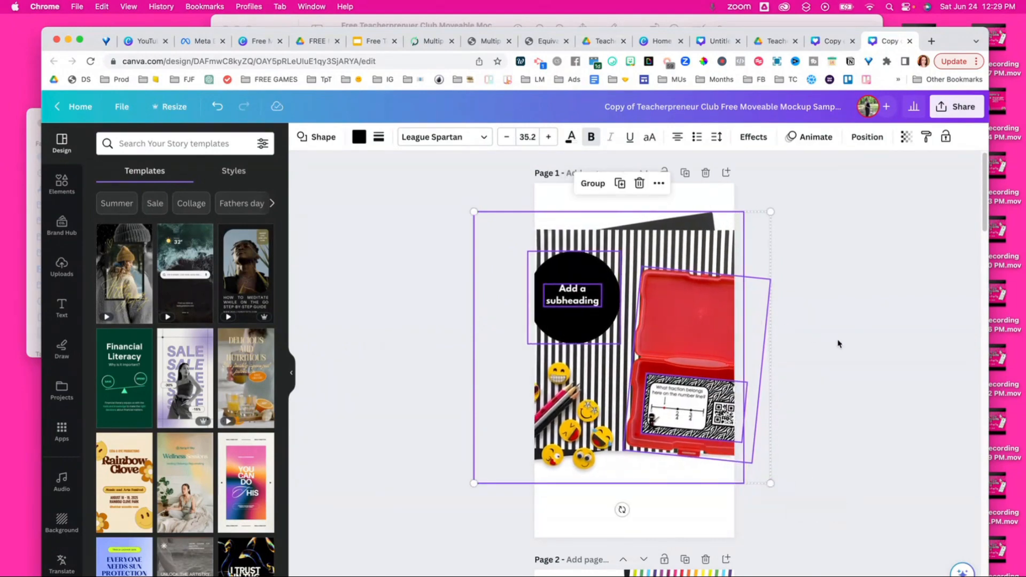
Select all the elements on page 2 and enlarge them together to fill more of the story page.
scroll(850, 369, down, 6)
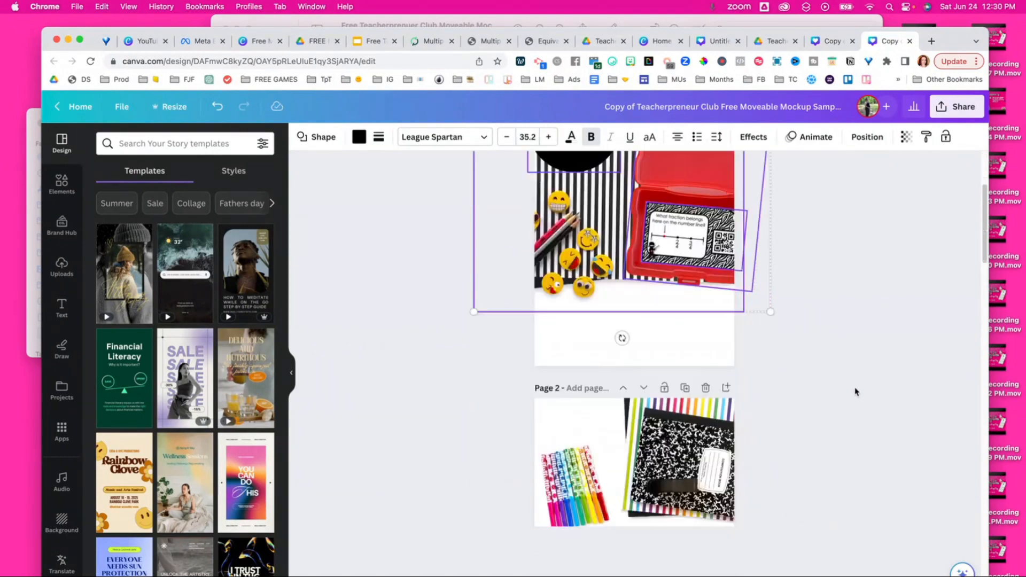
drag(399, 243, 810, 543)
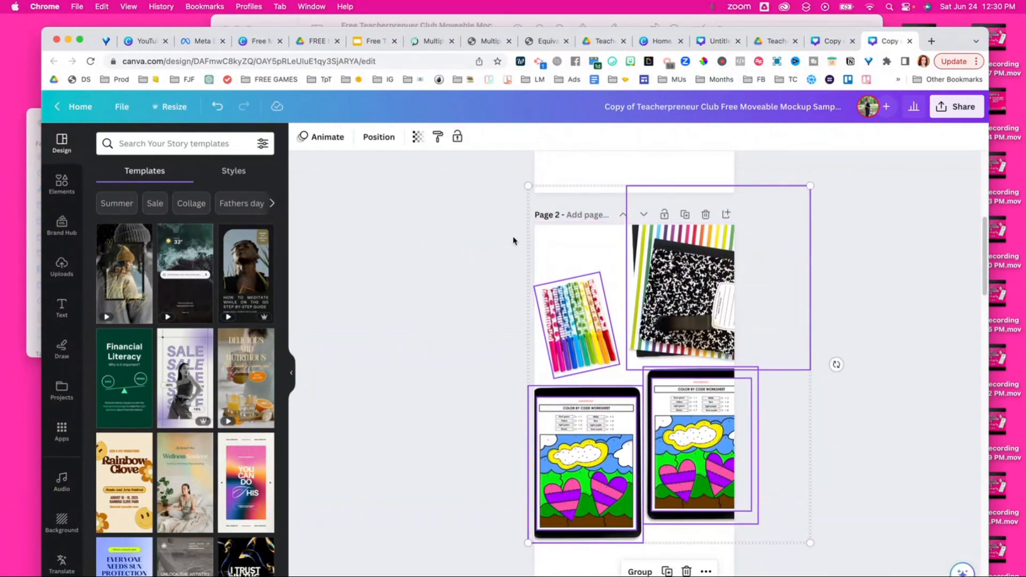
drag(528, 184, 518, 171)
click(883, 420)
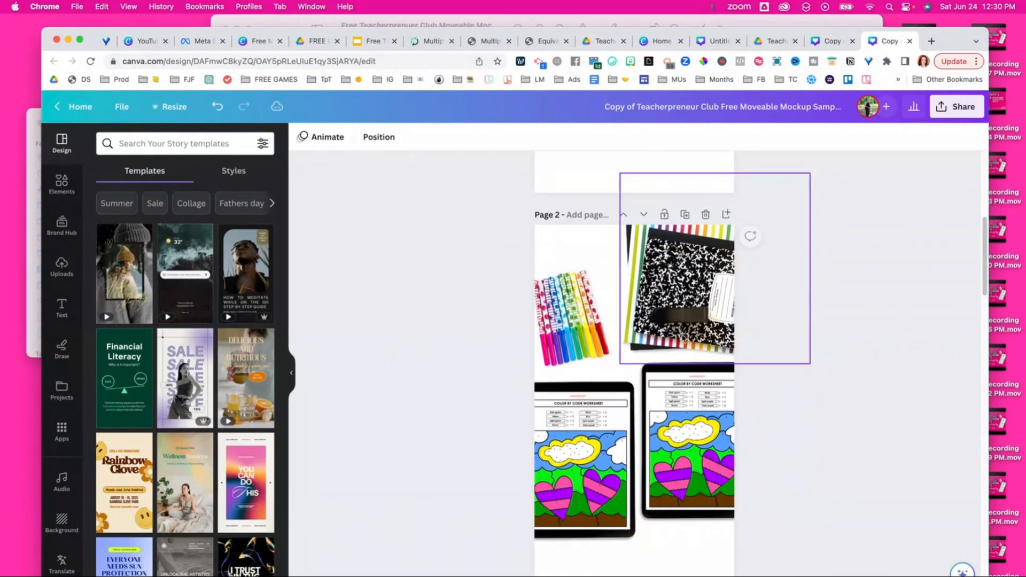
Move the markers, notebooks and right tablet with its worksheet up on page 2, and tilt the left tablet slightly.
drag(568, 312, 567, 238)
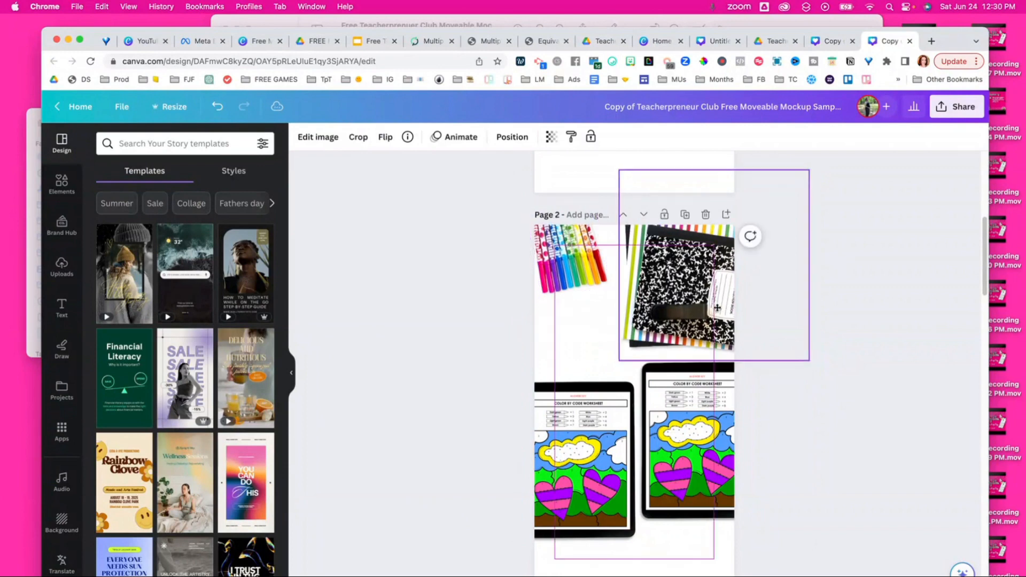
drag(845, 503, 703, 448)
drag(689, 447, 682, 397)
click(520, 437)
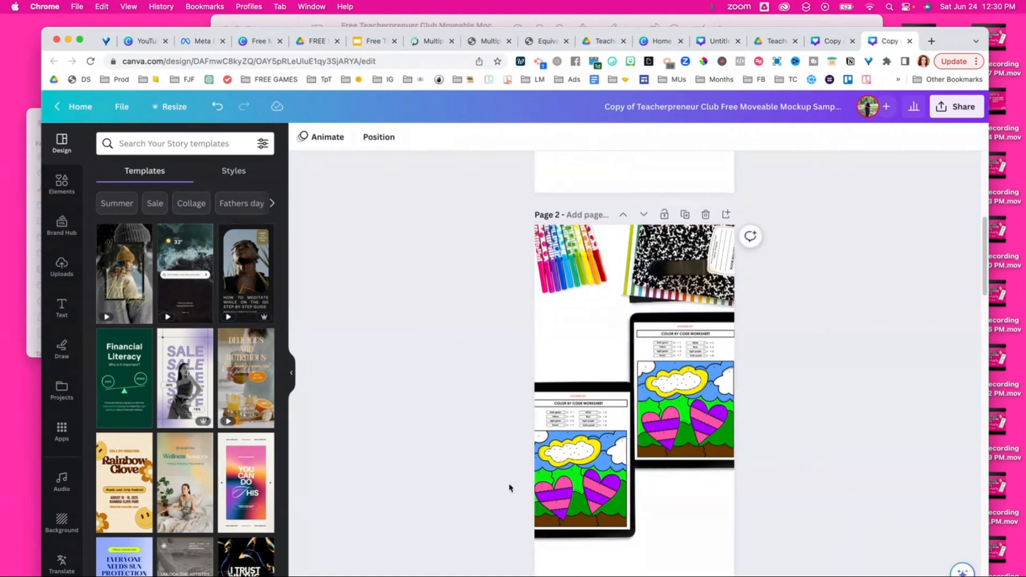
drag(578, 569, 592, 567)
Enlarge the page 3 scene, move the crayons to the page's top edge, and raise the school bus with the clock.
scroll(838, 511, down, 10)
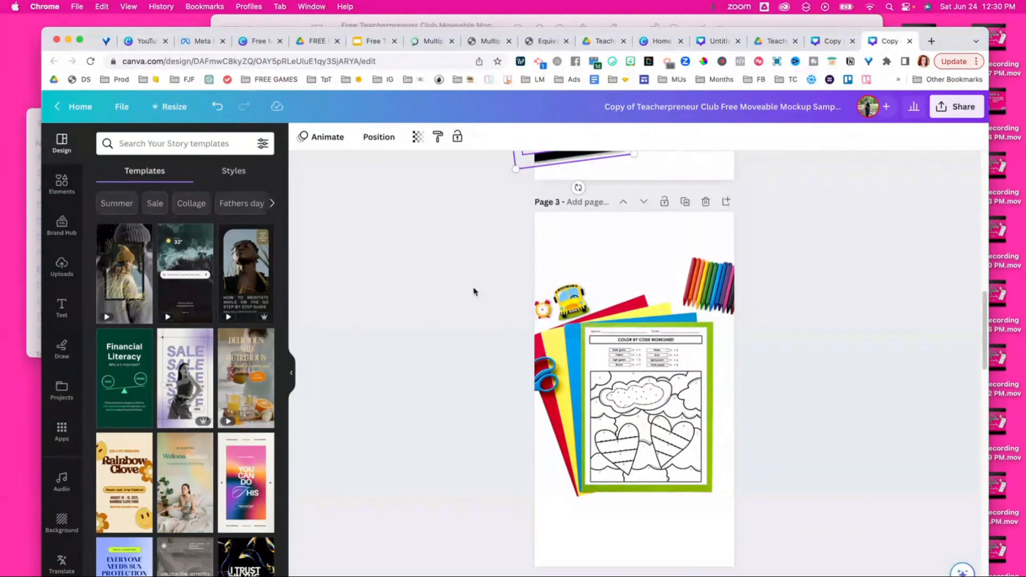
drag(464, 250, 784, 451)
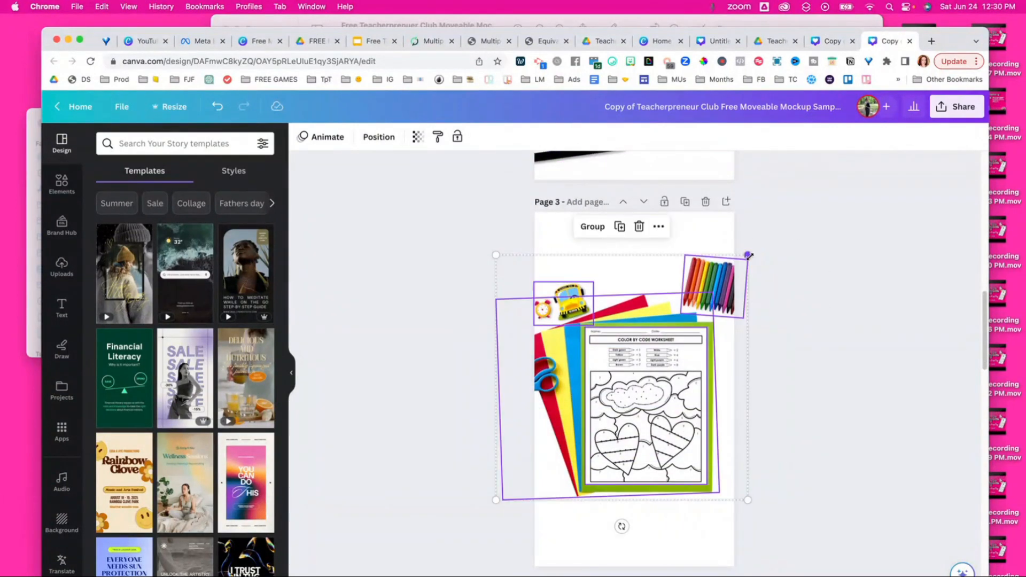
drag(748, 256, 762, 235)
click(731, 270)
drag(731, 270, 688, 226)
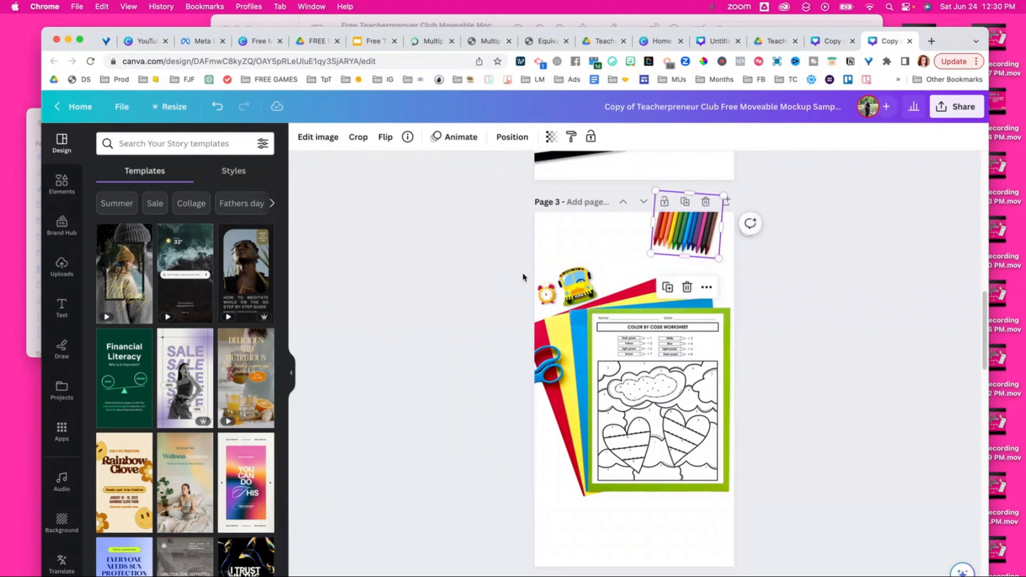
drag(568, 286, 592, 257)
Enlarge all the page 3 elements slightly more, and move the school bus with the clock down a little.
drag(462, 223, 475, 527)
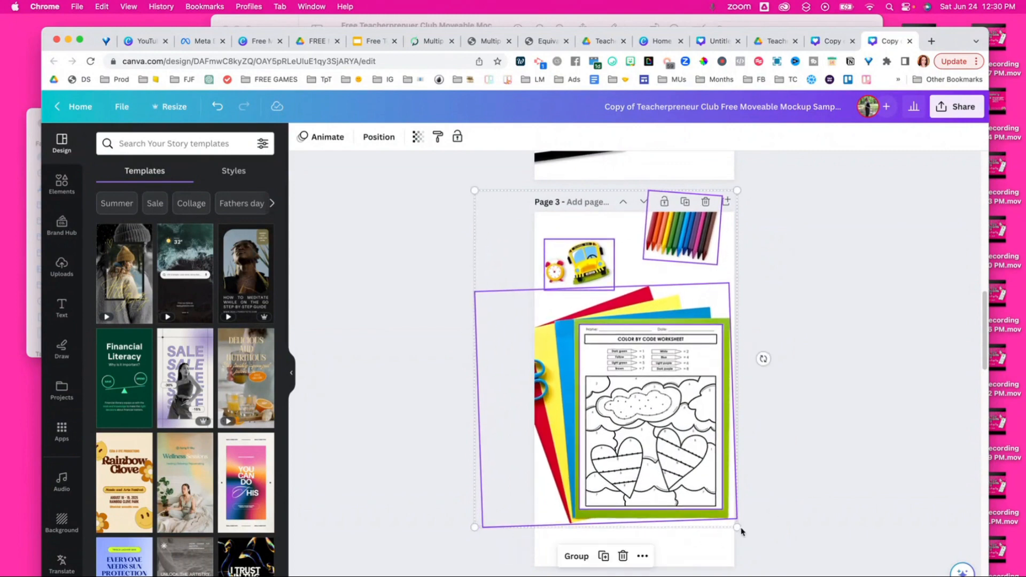
drag(736, 526, 744, 538)
click(795, 498)
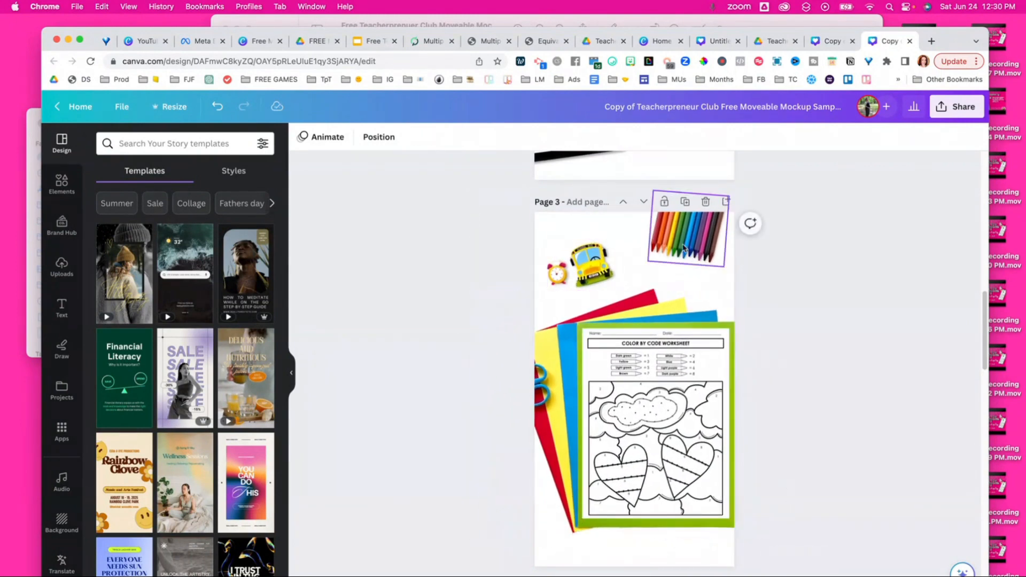
drag(586, 272, 586, 285)
Move the keyboard, plant and pens on page 4 upward, and enlarge the whole scene to fill the page.
scroll(836, 509, down, 1)
scroll(837, 509, down, 8)
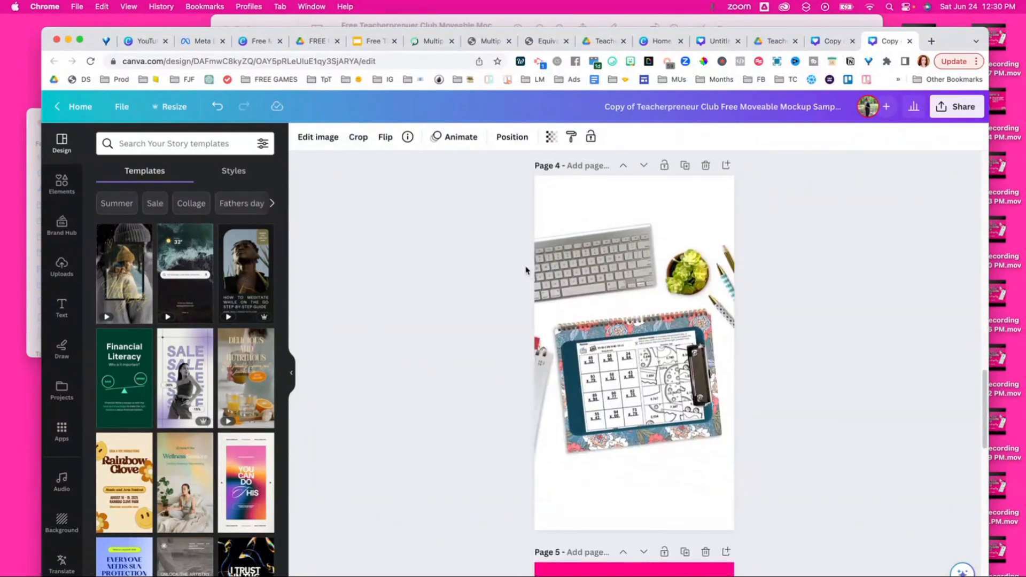
drag(492, 227, 726, 217)
drag(436, 205, 763, 461)
drag(793, 501, 822, 523)
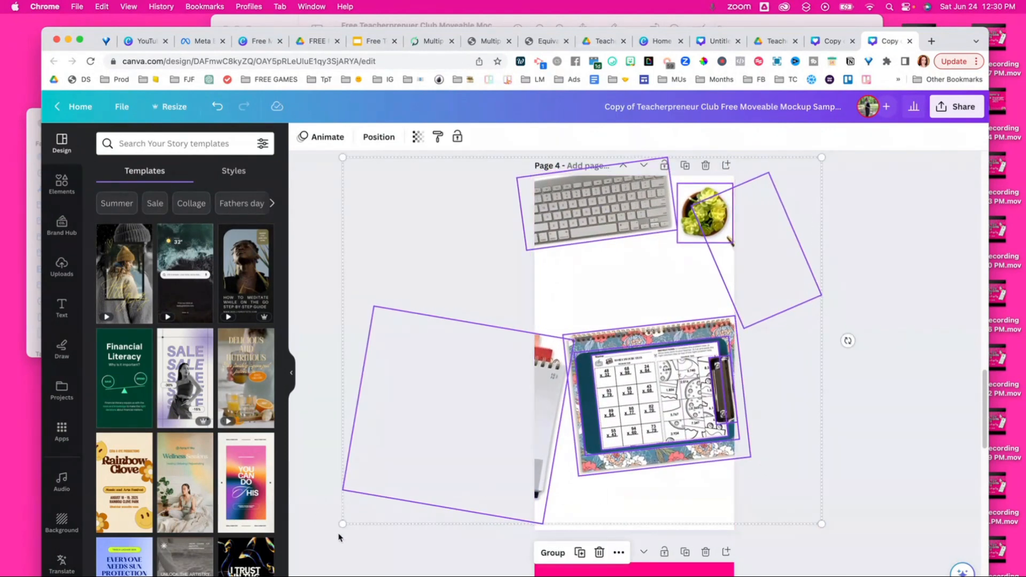
drag(341, 526, 334, 530)
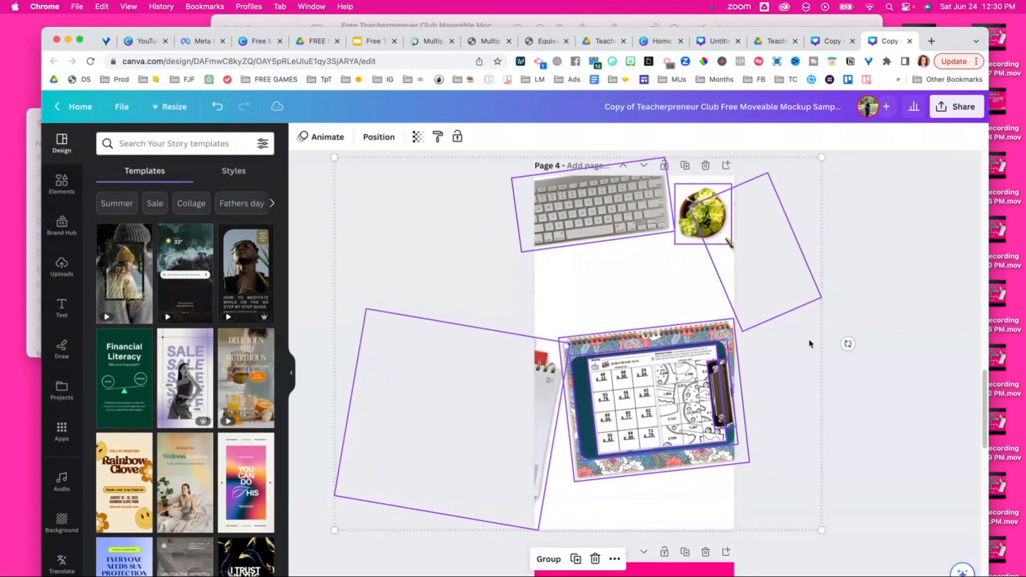
click(855, 360)
Bring the pens on page 4 further into view, move the white notebook up, and lower the calendar with the clipboard.
drag(732, 245, 718, 295)
click(626, 284)
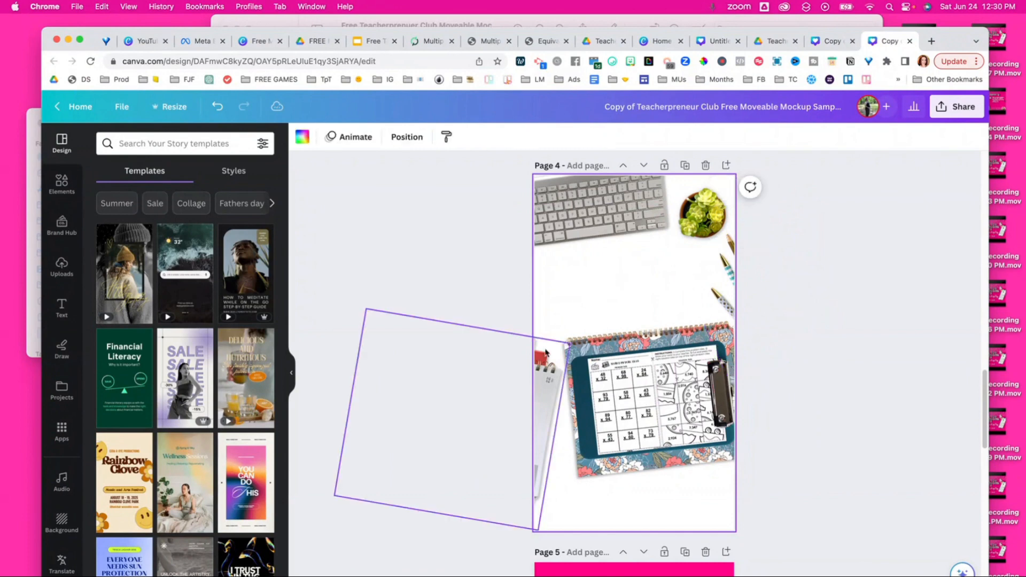
click(545, 362)
drag(545, 362, 545, 274)
click(775, 435)
drag(651, 405, 662, 442)
click(829, 417)
scroll(833, 439, down, 5)
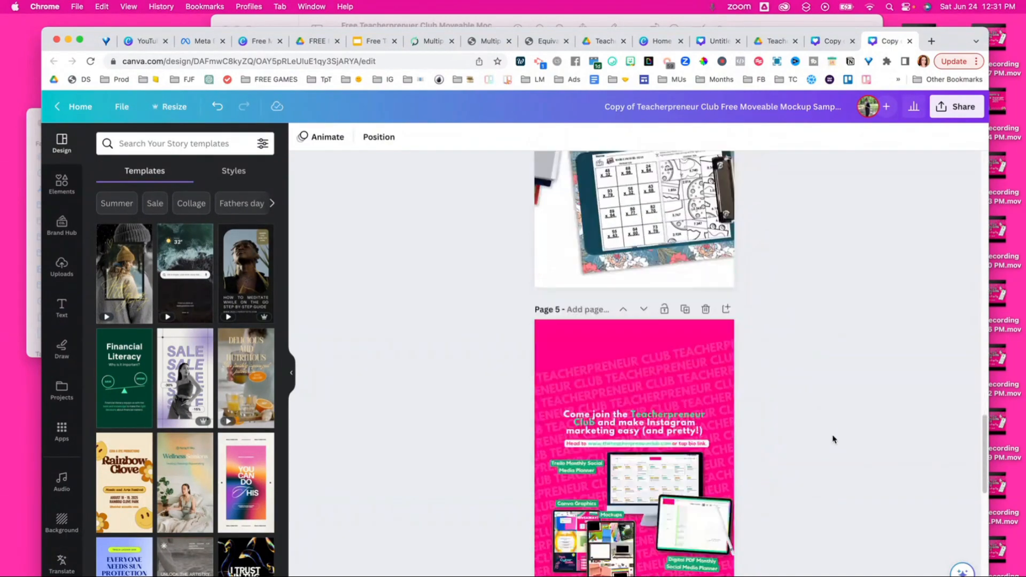
scroll(831, 428, up, 20)
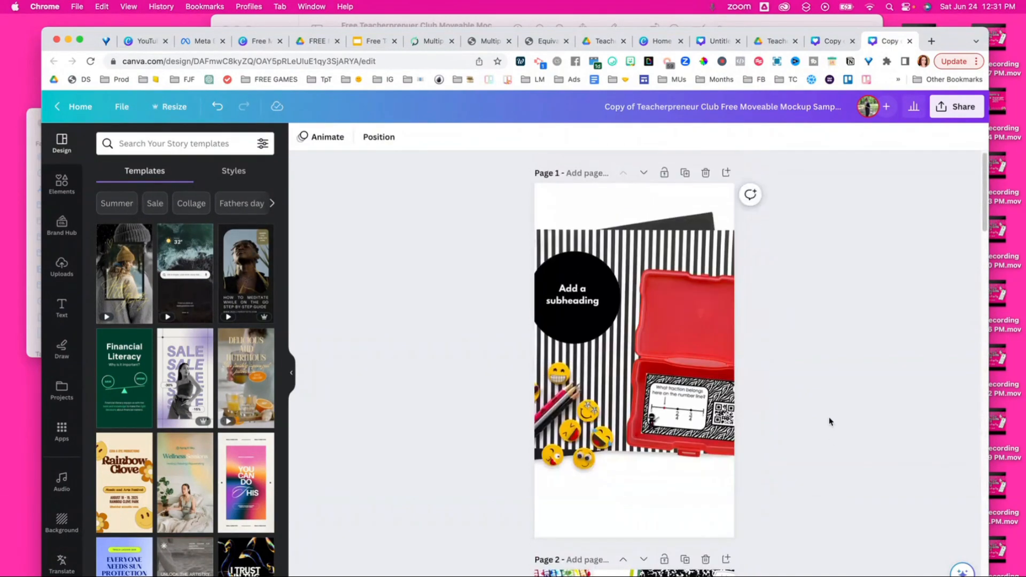